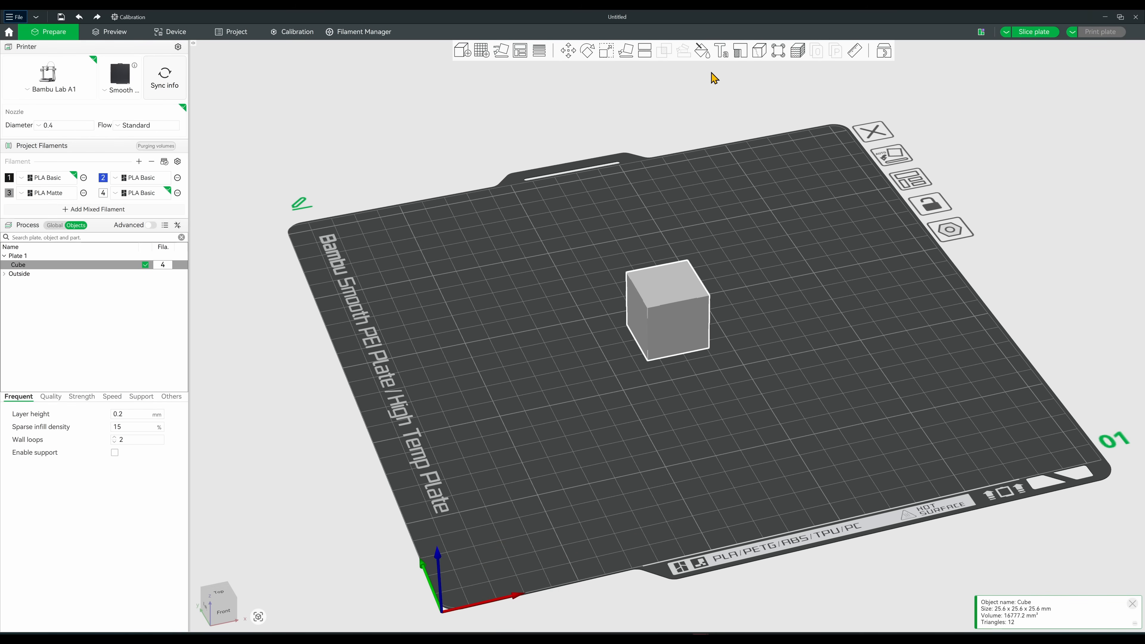
# Fill the cube's top face with filament 2 using the color painting fill tool and exit painting
pyautogui.click(702, 50)
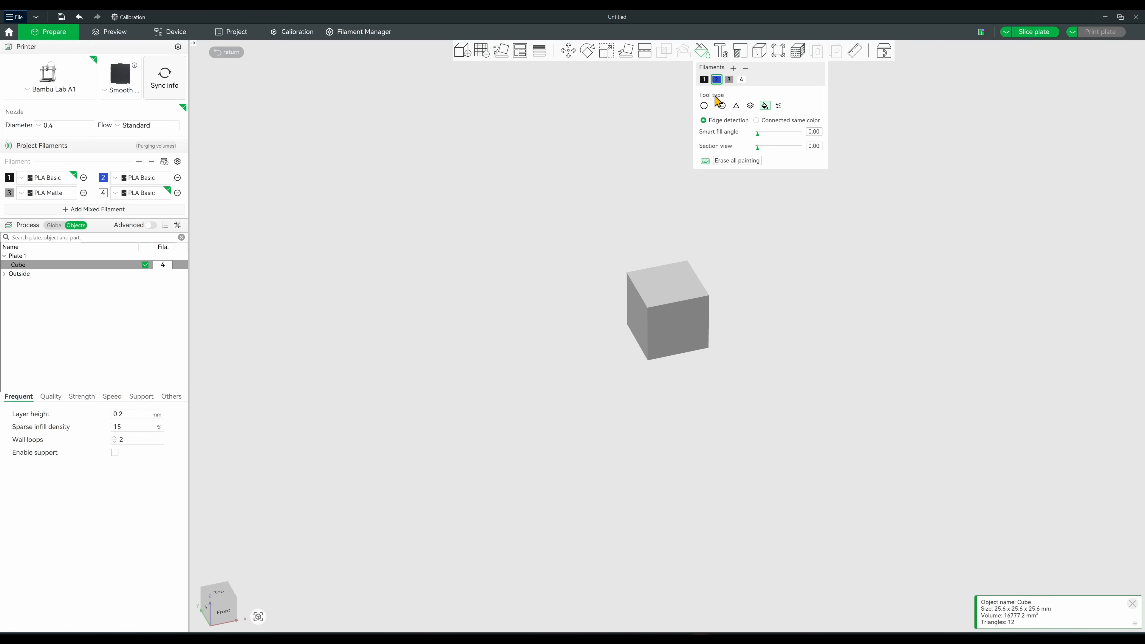
pyautogui.click(664, 293)
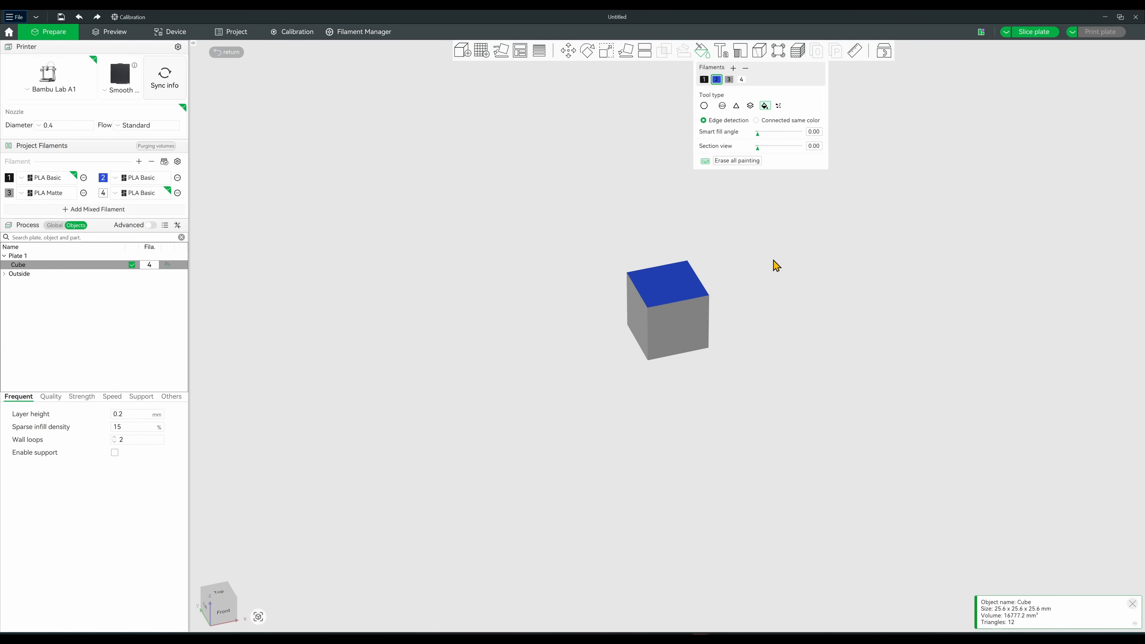
pyautogui.click(704, 79)
pyautogui.moveTo(757, 302)
pyautogui.mouseDown()
pyautogui.moveTo(713, 292)
pyautogui.moveTo(668, 328)
pyautogui.moveTo(739, 246)
pyautogui.moveTo(747, 280)
pyautogui.mouseUp()
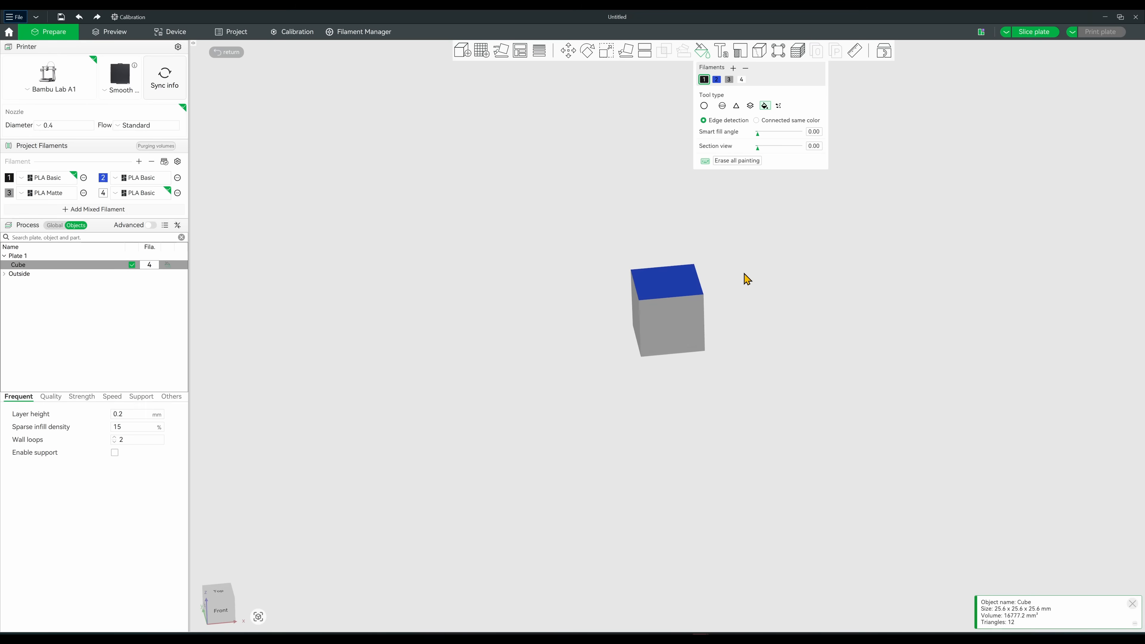
pyautogui.click(231, 53)
pyautogui.moveTo(694, 156); pyautogui.dragTo(695, 157)
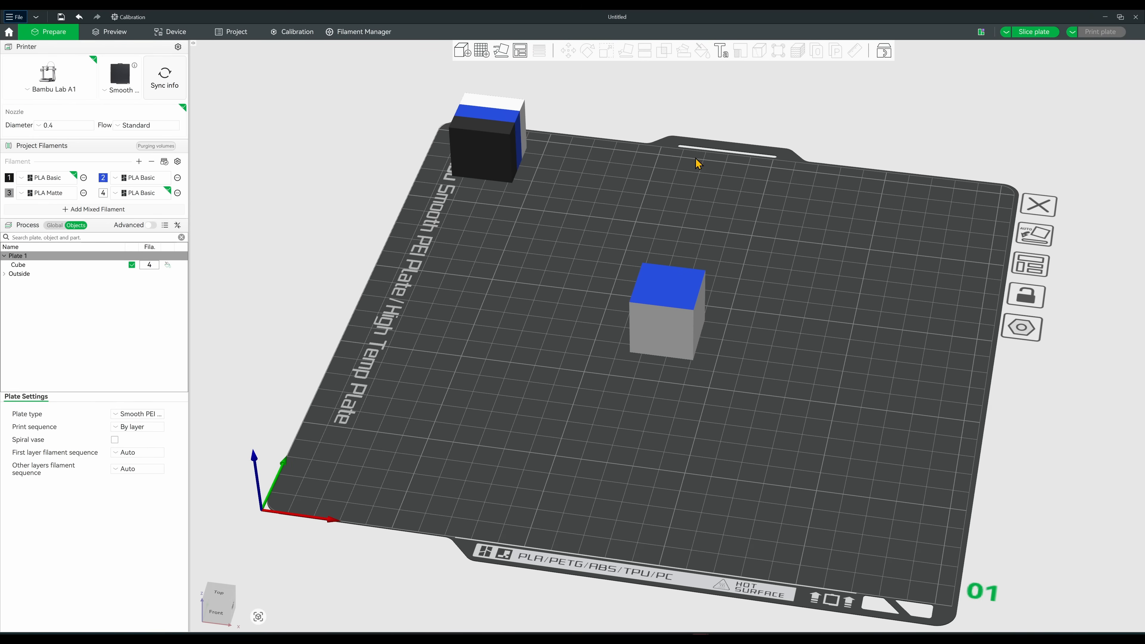
# Try a planar cut of the cube at height 12.80 with Object A placed on its cut face, and undo it
pyautogui.click(684, 271)
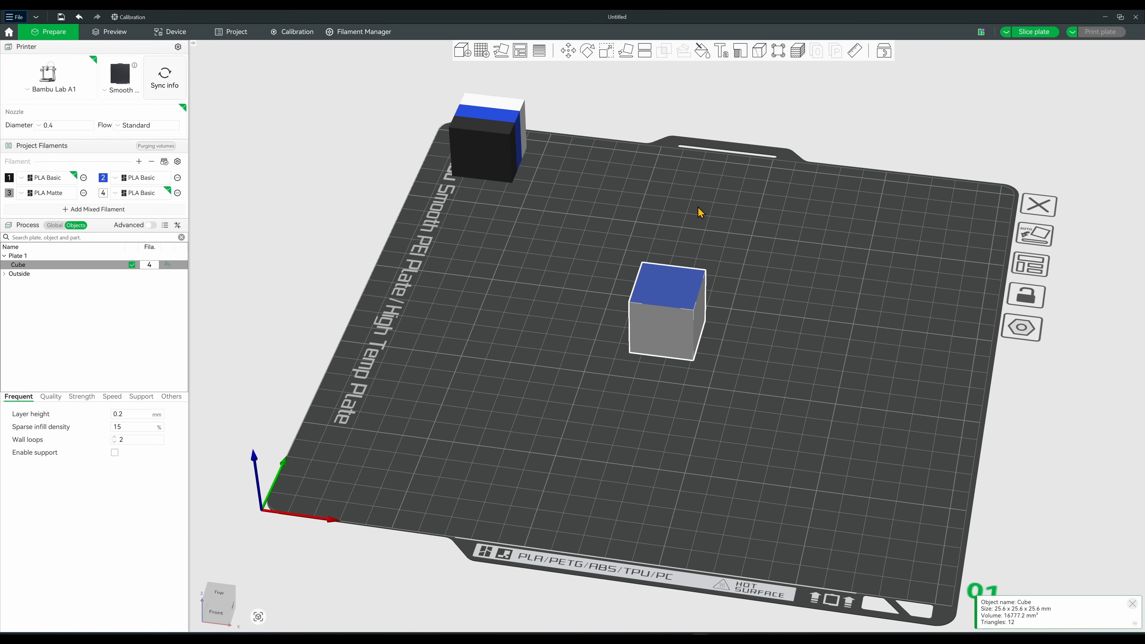
pyautogui.click(645, 53)
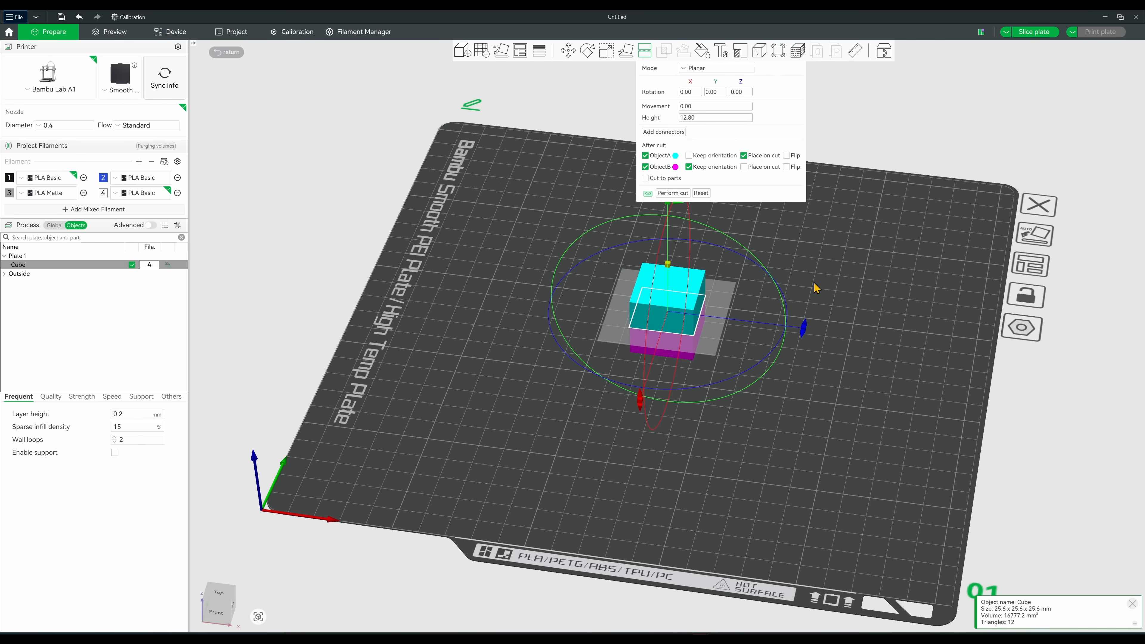
pyautogui.moveTo(817, 287); pyautogui.dragTo(838, 271)
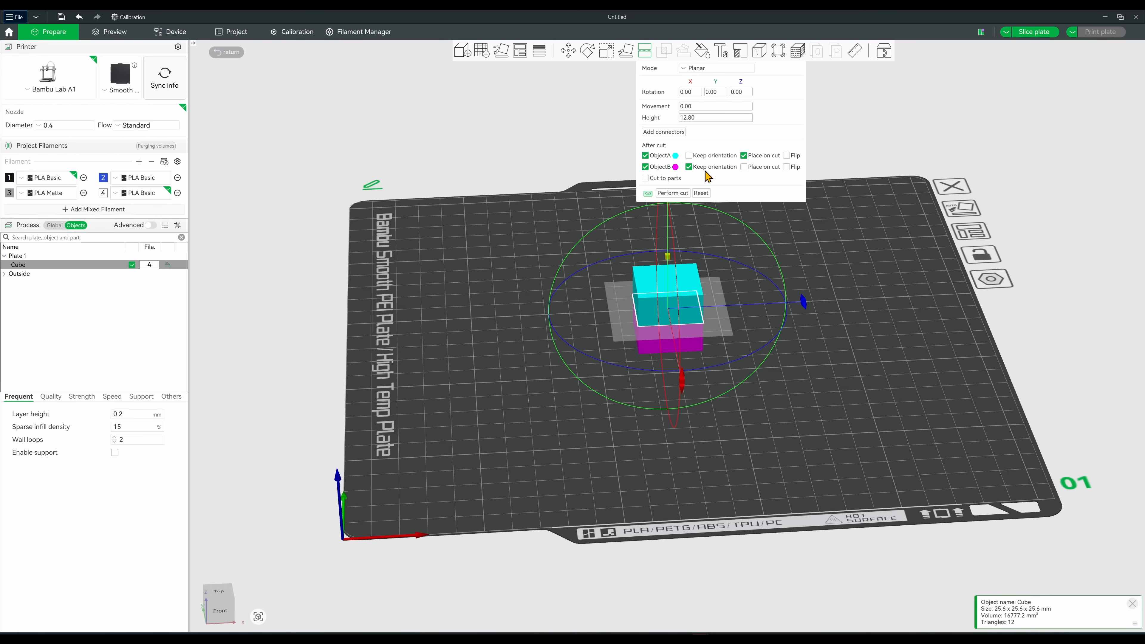
pyautogui.click(673, 193)
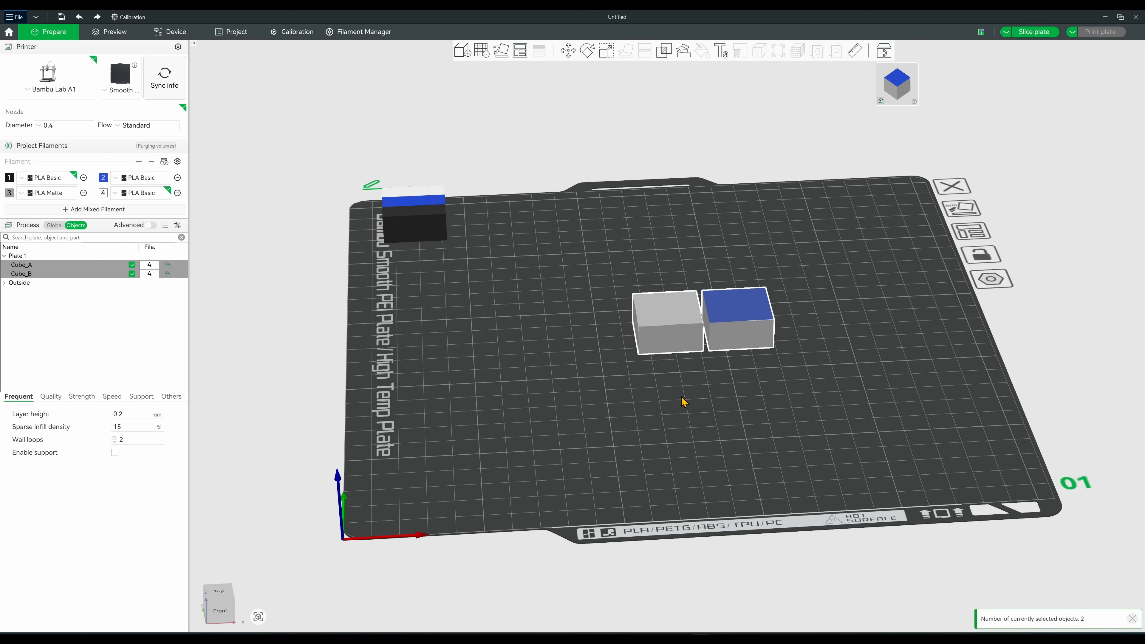
pyautogui.moveTo(684, 402); pyautogui.dragTo(672, 336)
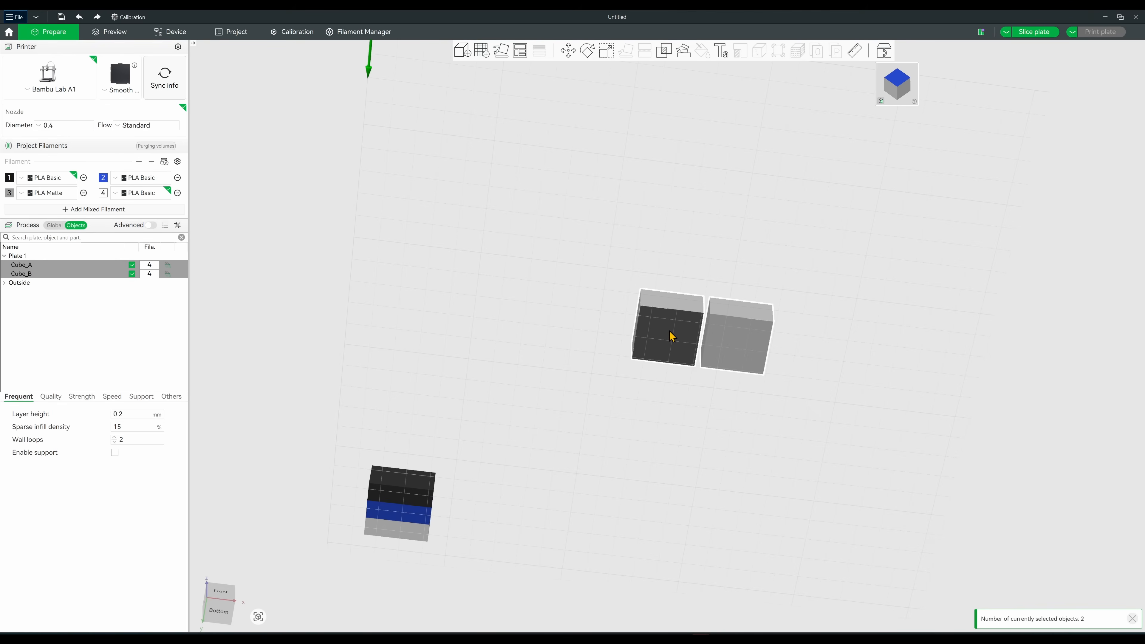
pyautogui.moveTo(689, 219); pyautogui.dragTo(682, 258)
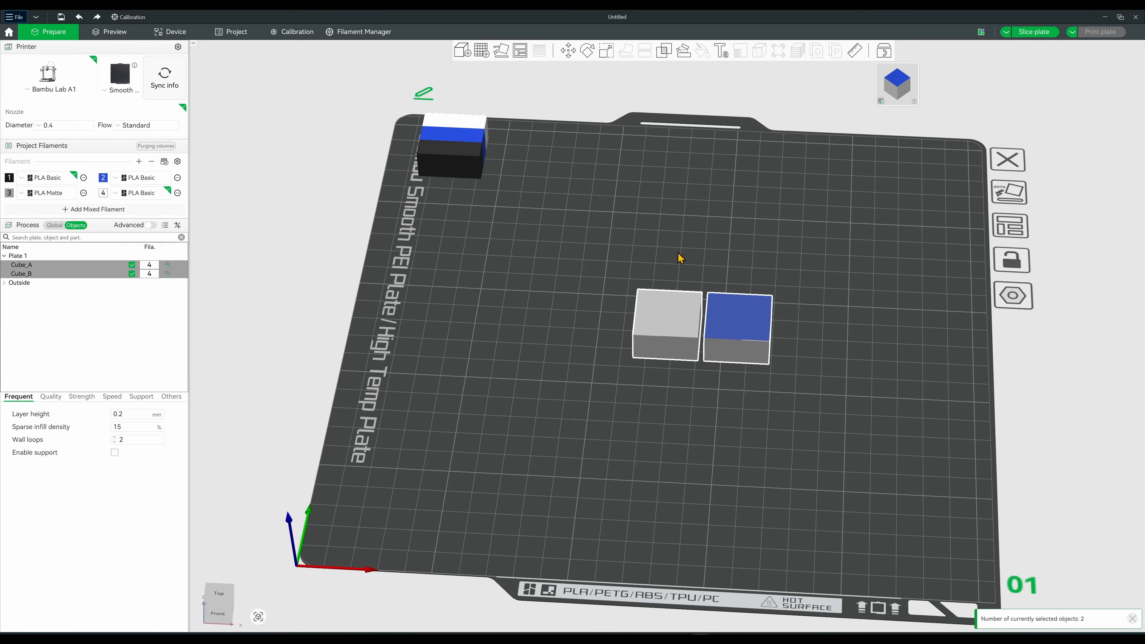
pyautogui.hotkey('ctrl', 'z')
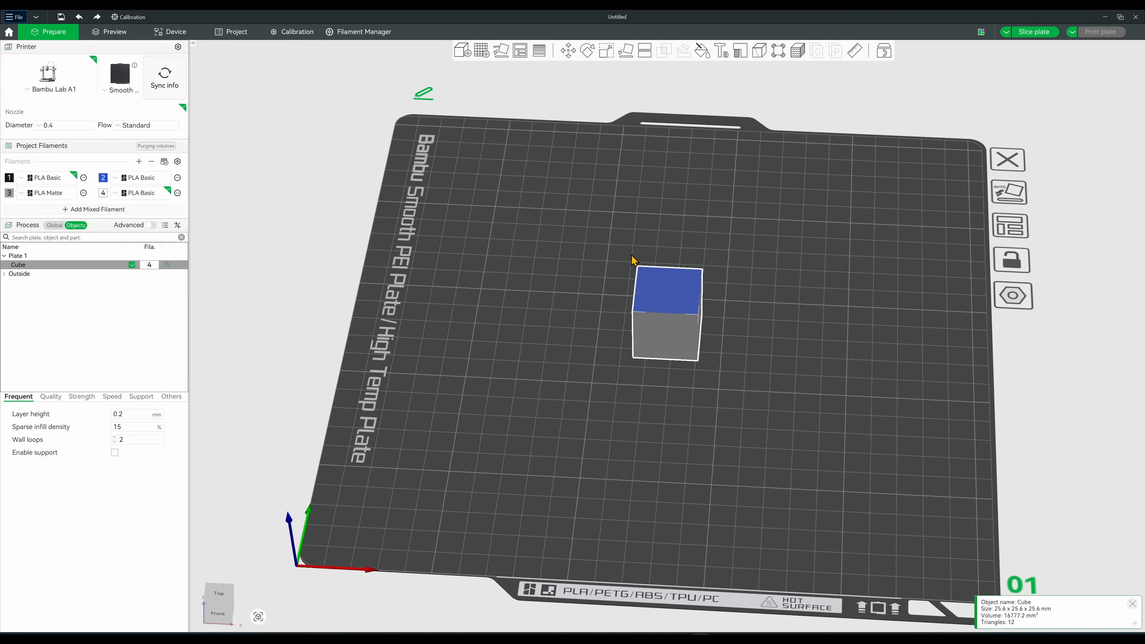
# Try the planar cut at height 12.80 with Flip enabled for Object A, inspect the halves from below, and undo it
pyautogui.click(645, 50)
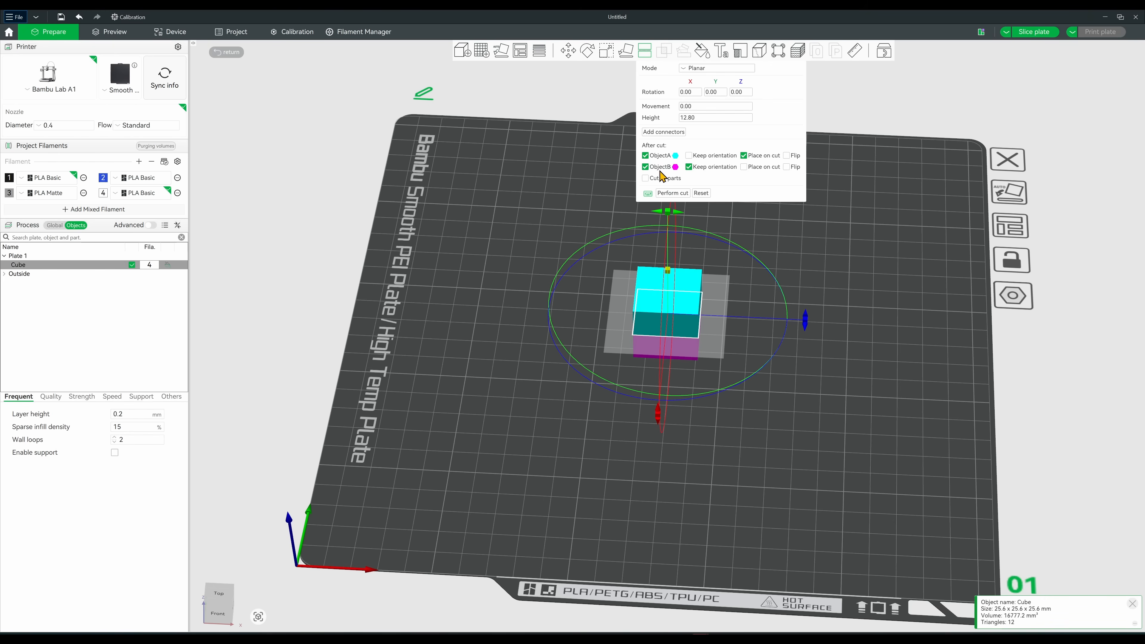
pyautogui.click(788, 156)
pyautogui.click(674, 193)
pyautogui.moveTo(565, 368); pyautogui.dragTo(577, 325)
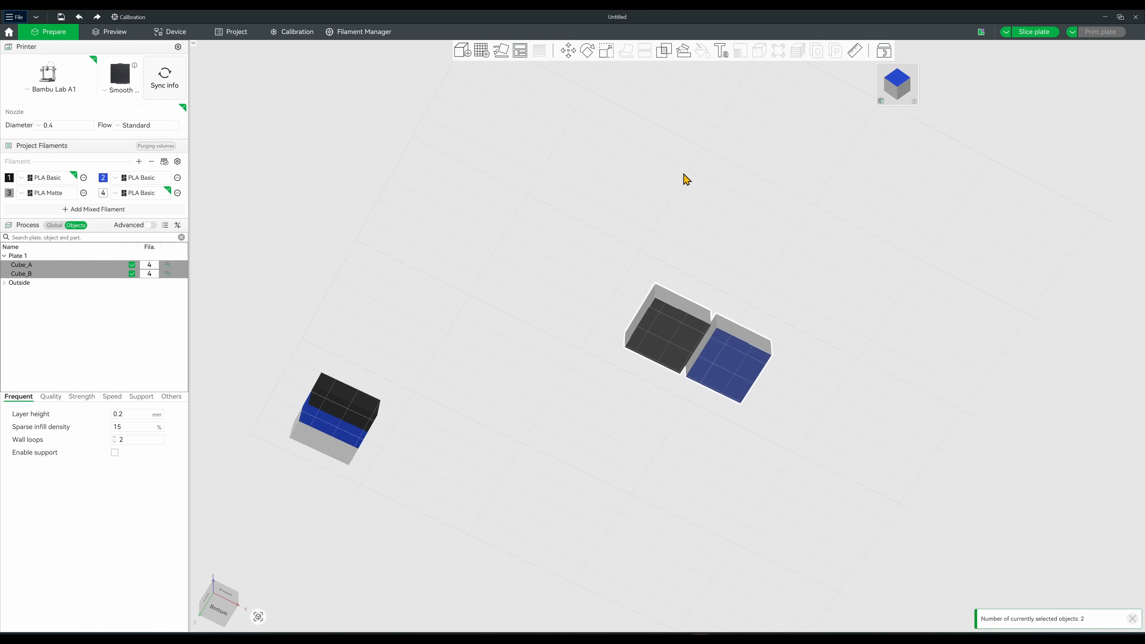
pyautogui.moveTo(682, 179); pyautogui.dragTo(663, 217)
pyautogui.hotkey('ctrl', 'z')
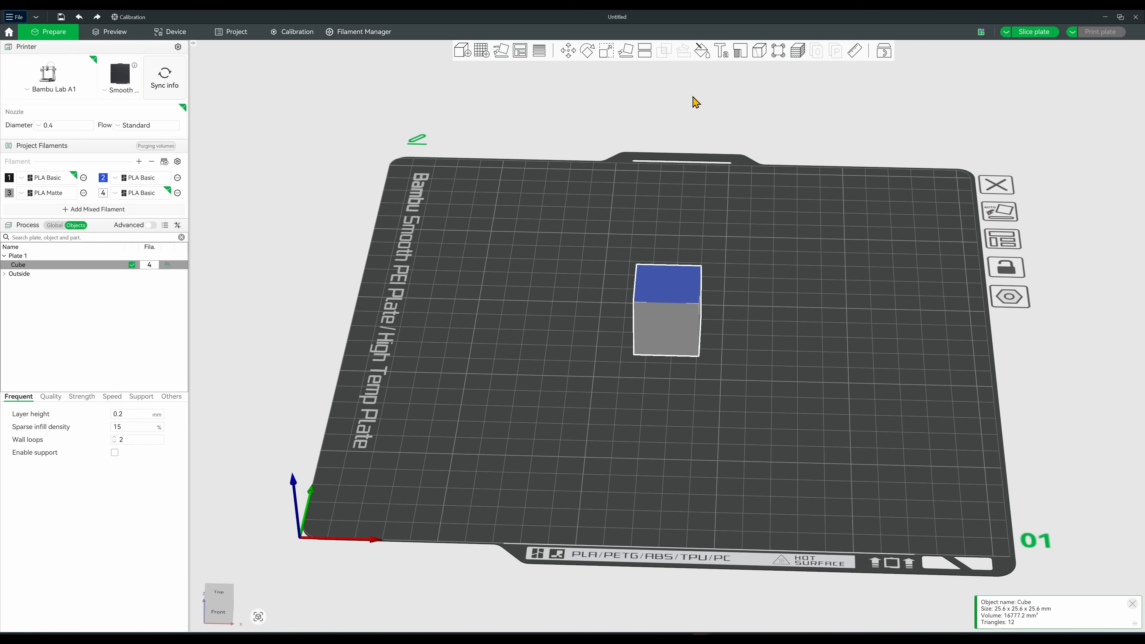
# Cut the cube at height 12.80 with Cut to parts enabled, keeping both halves in one object
pyautogui.click(644, 51)
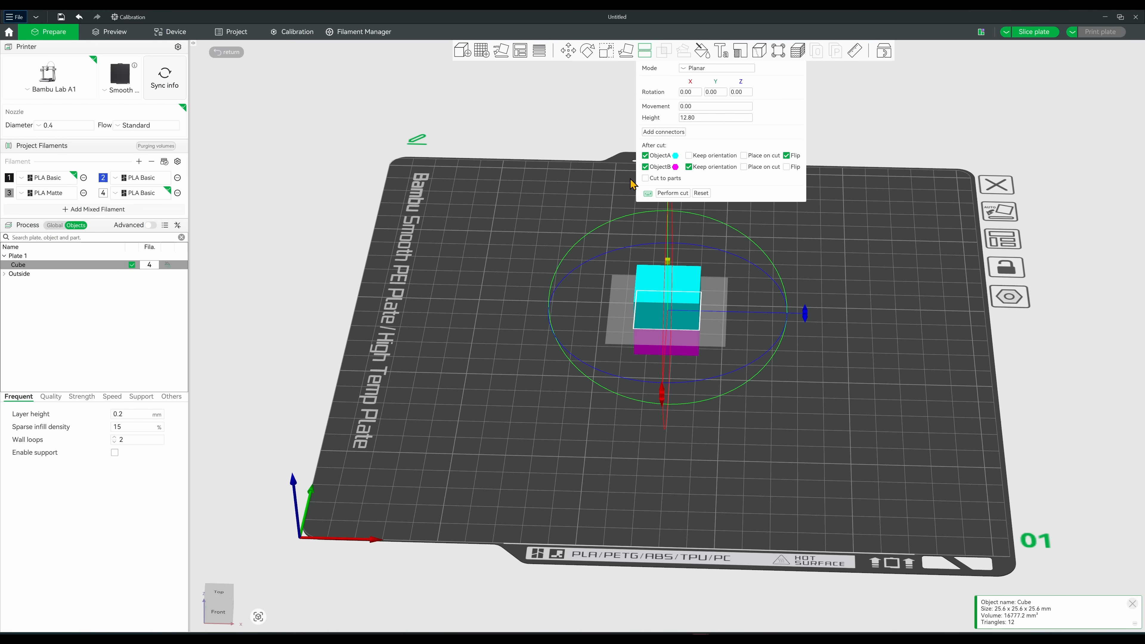
pyautogui.click(664, 178)
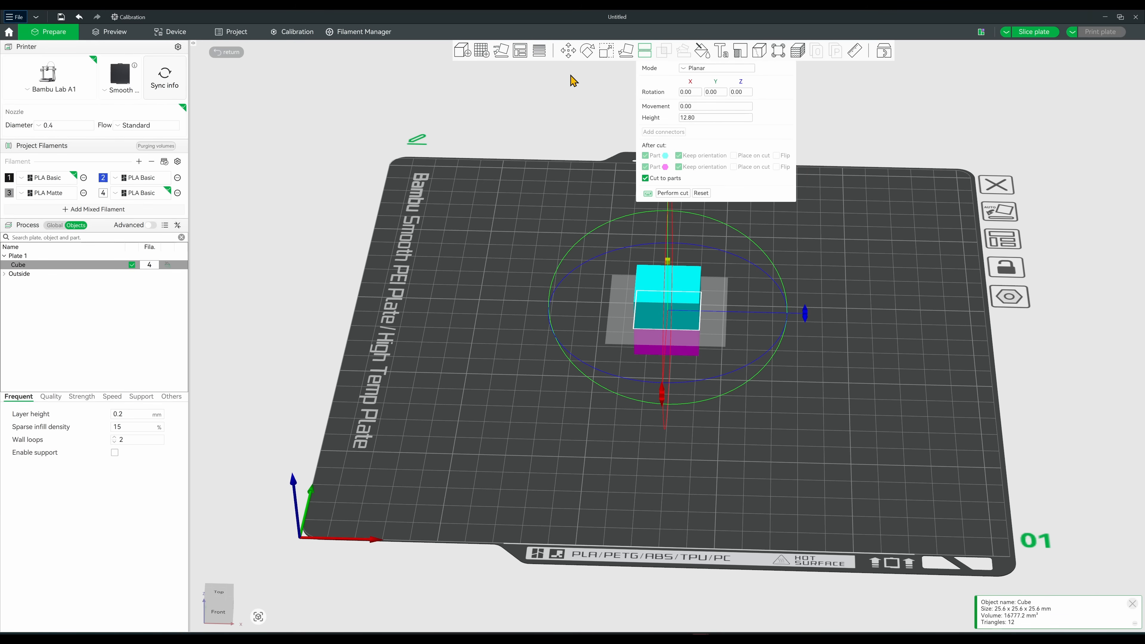
pyautogui.click(672, 193)
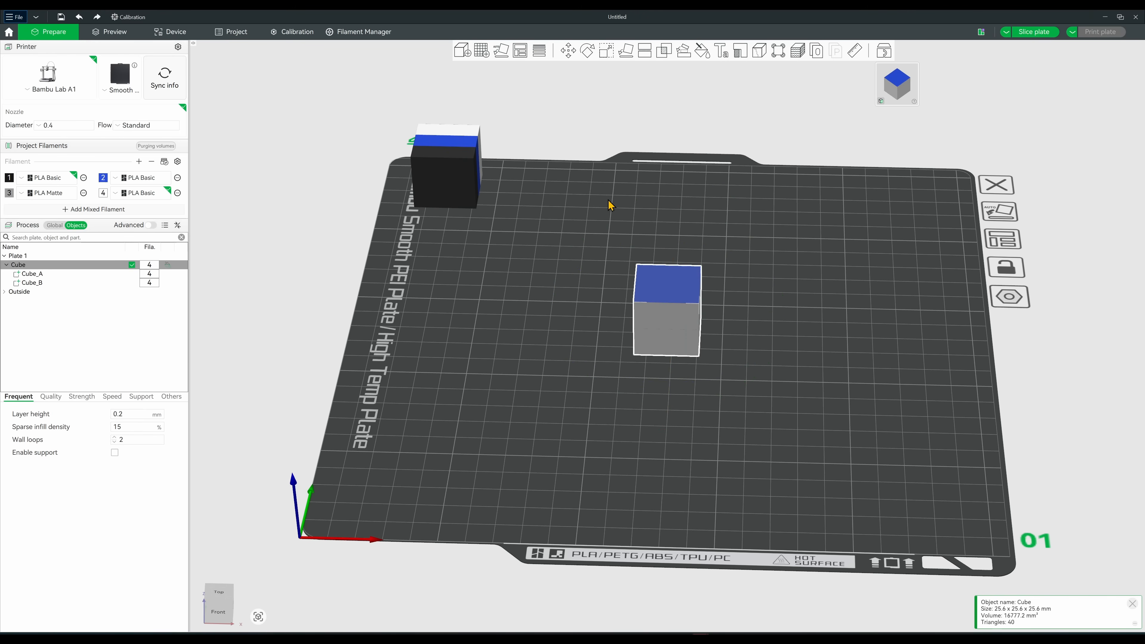
pyautogui.moveTo(590, 309)
pyautogui.mouseDown()
pyautogui.moveTo(593, 281)
pyautogui.moveTo(588, 296)
pyautogui.mouseUp()
# Select the Cube_A and Cube_B parts separately to inspect them, and try to shift Cube_A sideways
pyautogui.click(65, 273)
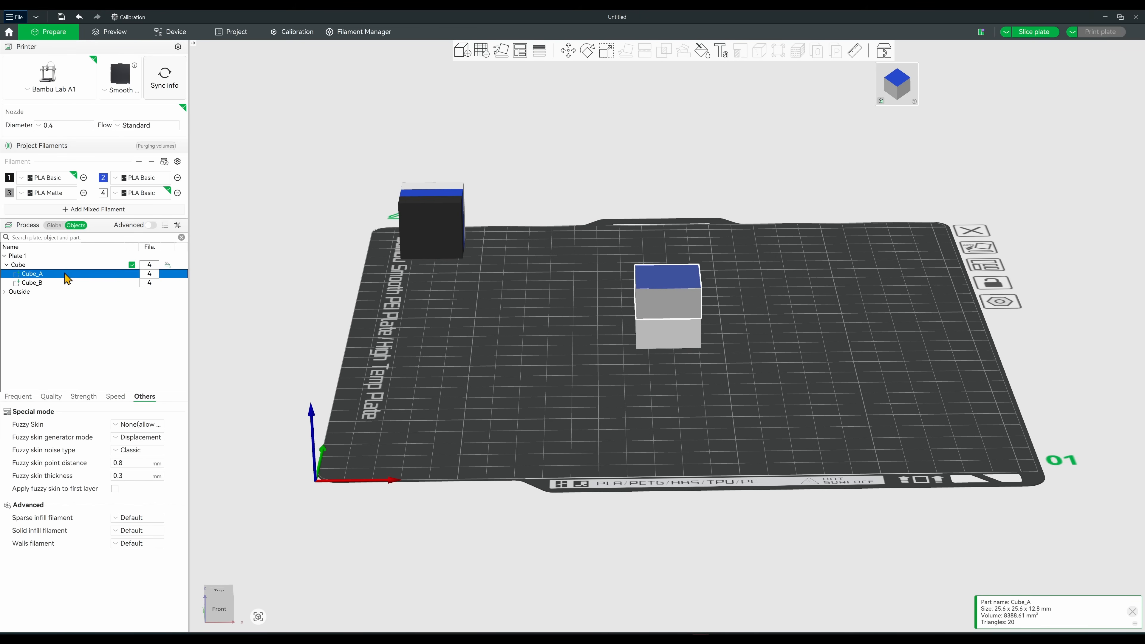
pyautogui.click(65, 283)
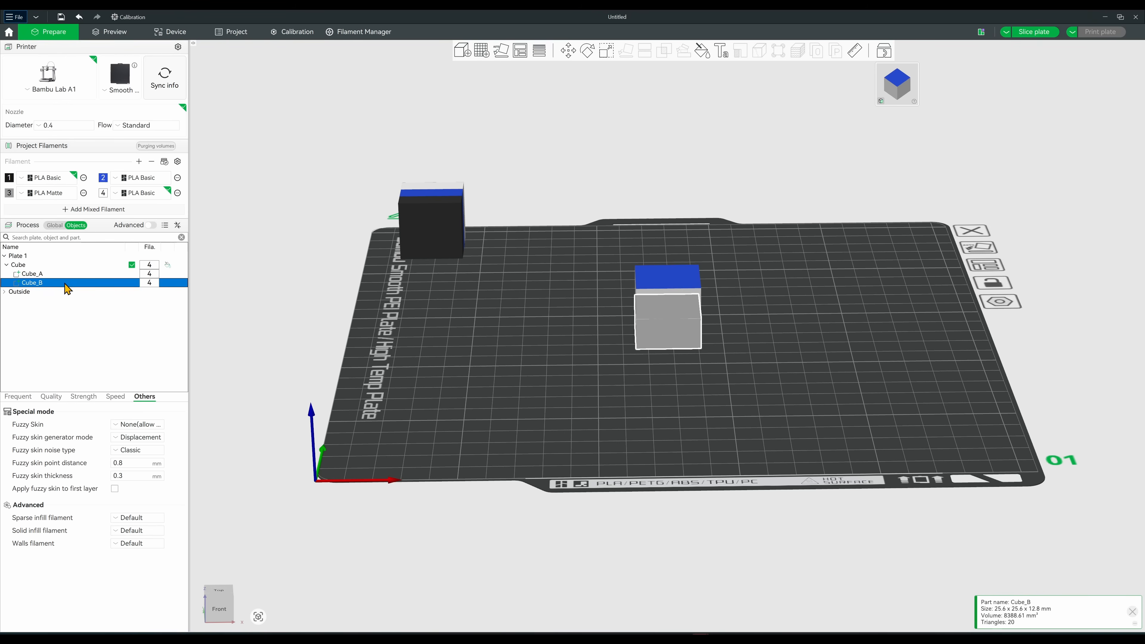
pyautogui.click(72, 274)
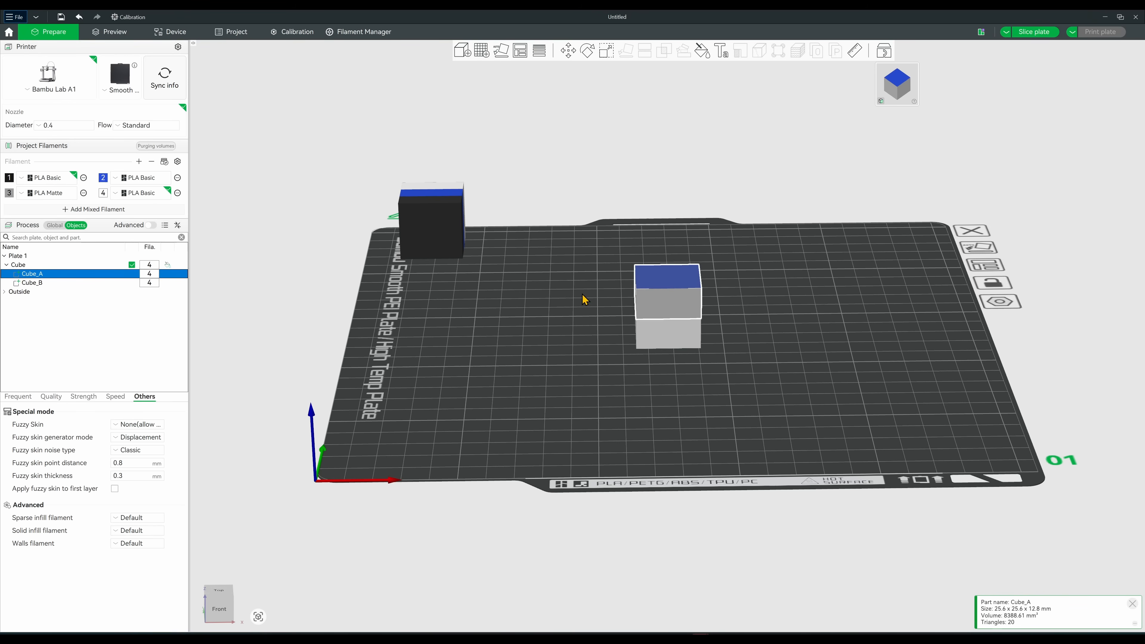
pyautogui.moveTo(643, 286); pyautogui.dragTo(606, 288)
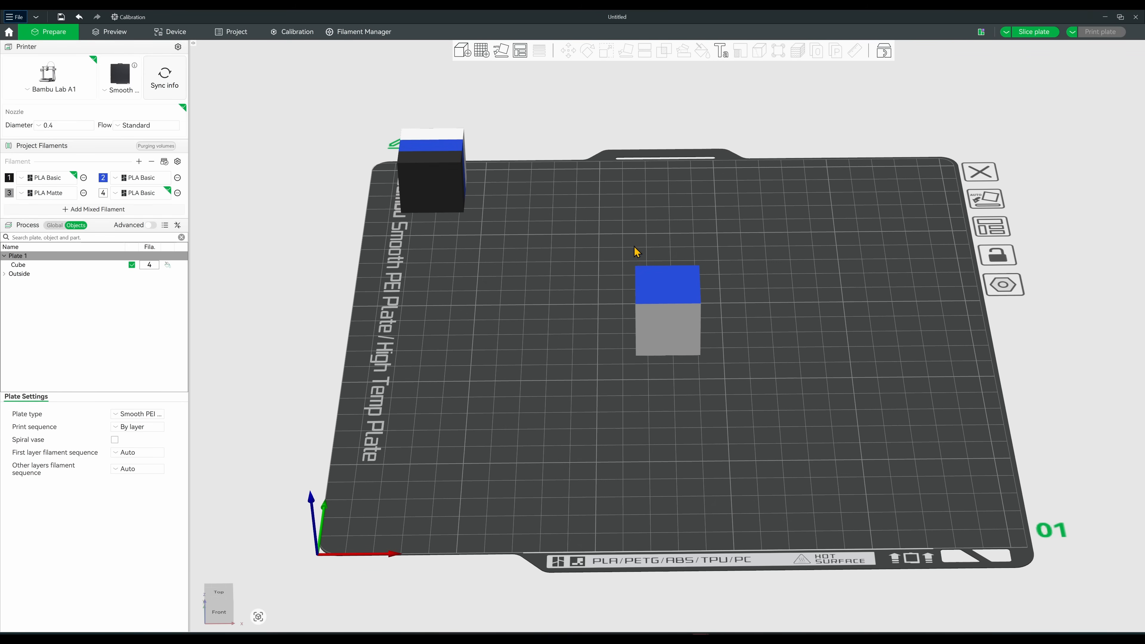
# Set up a Dovetail cut on the cube with Cut to parts off and Place on cut enabled for Object A
pyautogui.click(658, 288)
pyautogui.click(645, 51)
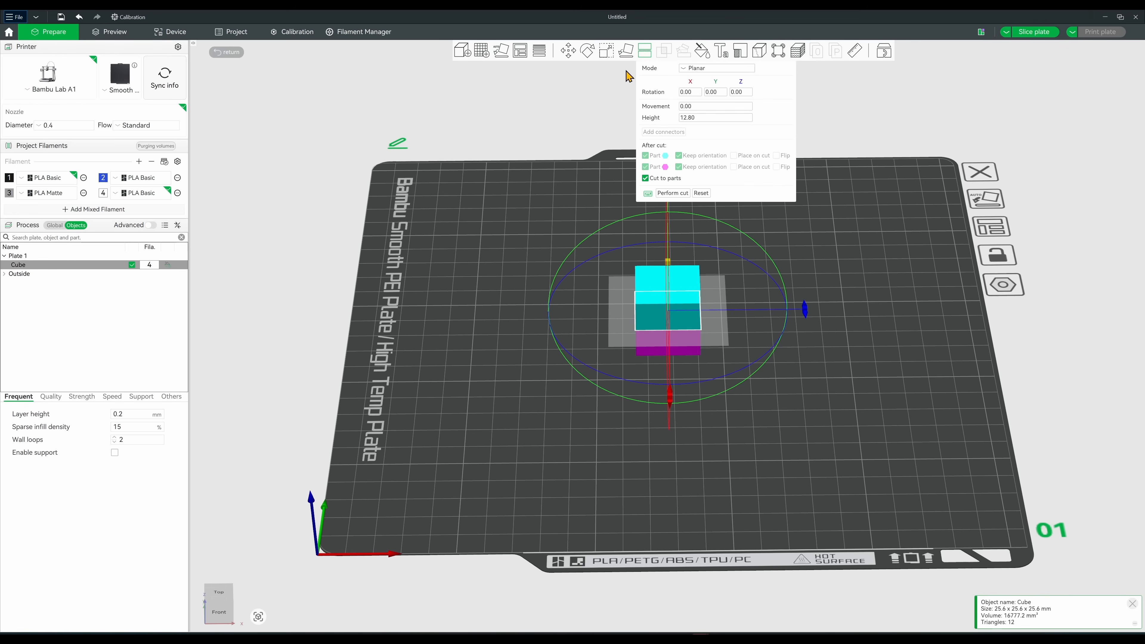
pyautogui.click(676, 179)
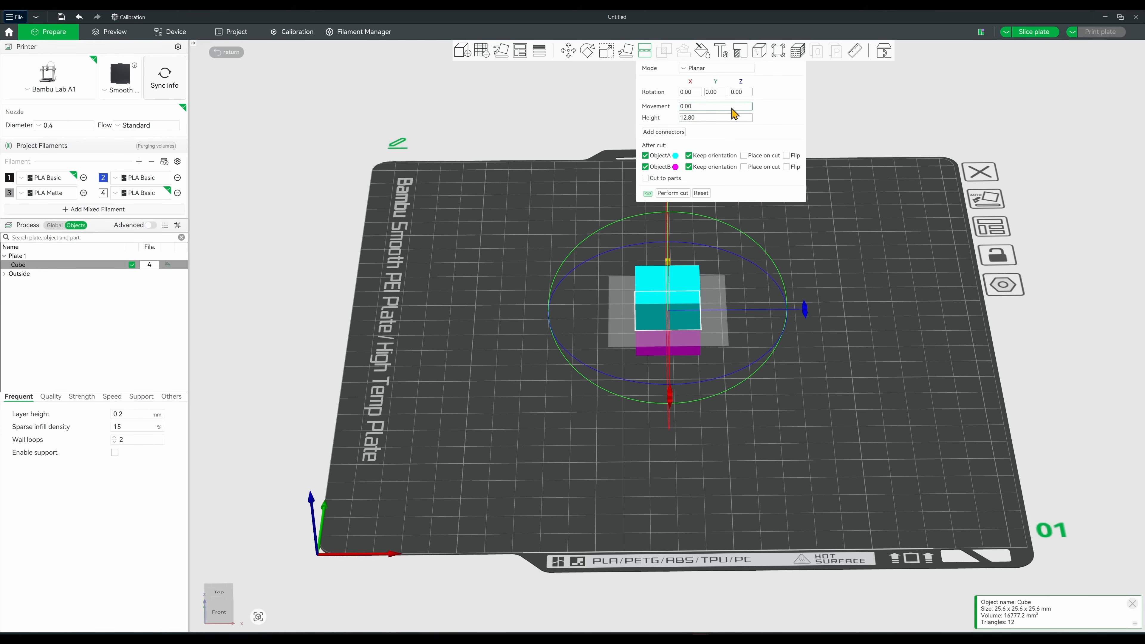
pyautogui.click(744, 155)
pyautogui.click(726, 68)
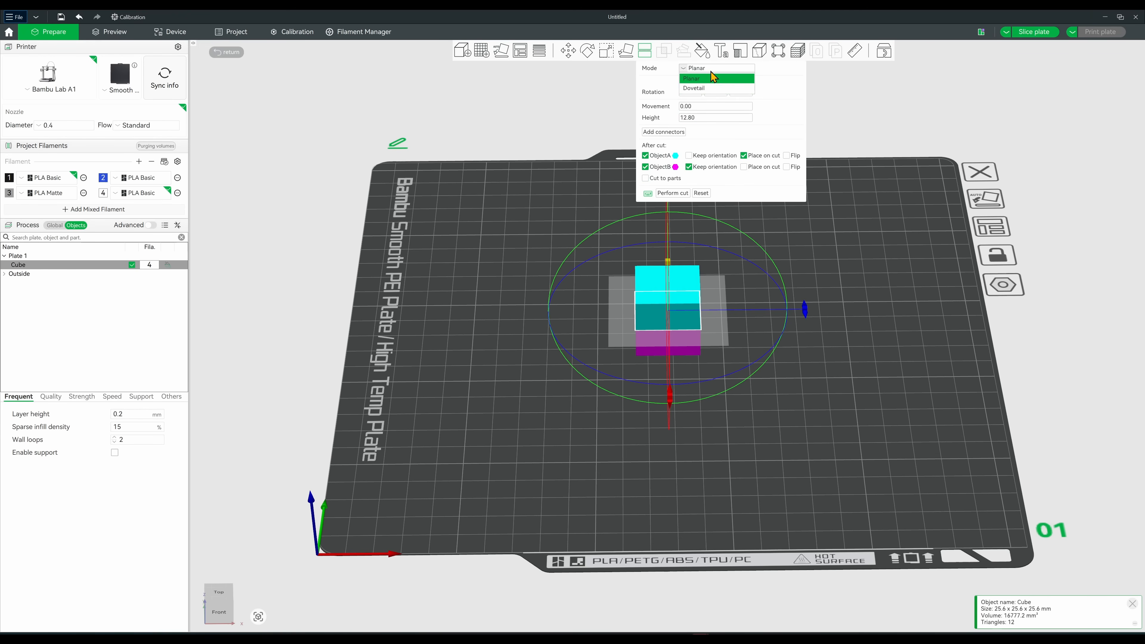
pyautogui.click(705, 88)
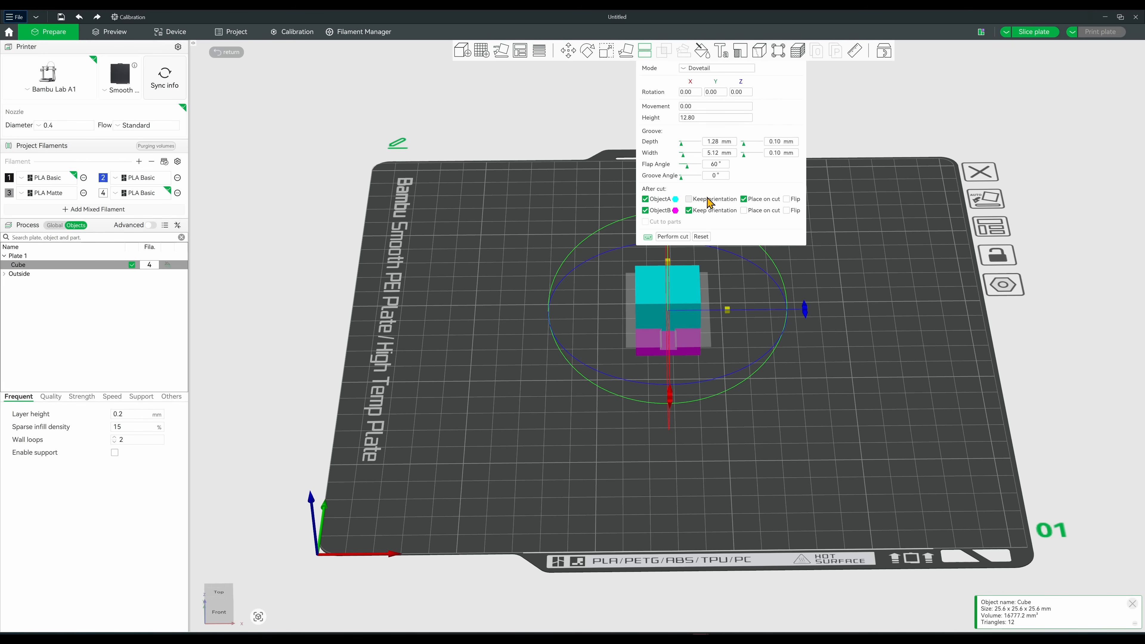
# Try different groove depths for the dovetail cut, ending at 2.23 mm
pyautogui.moveTo(723, 361); pyautogui.dragTo(710, 334)
pyautogui.scroll(2, 708, 326)
pyautogui.scroll(2, 713, 325)
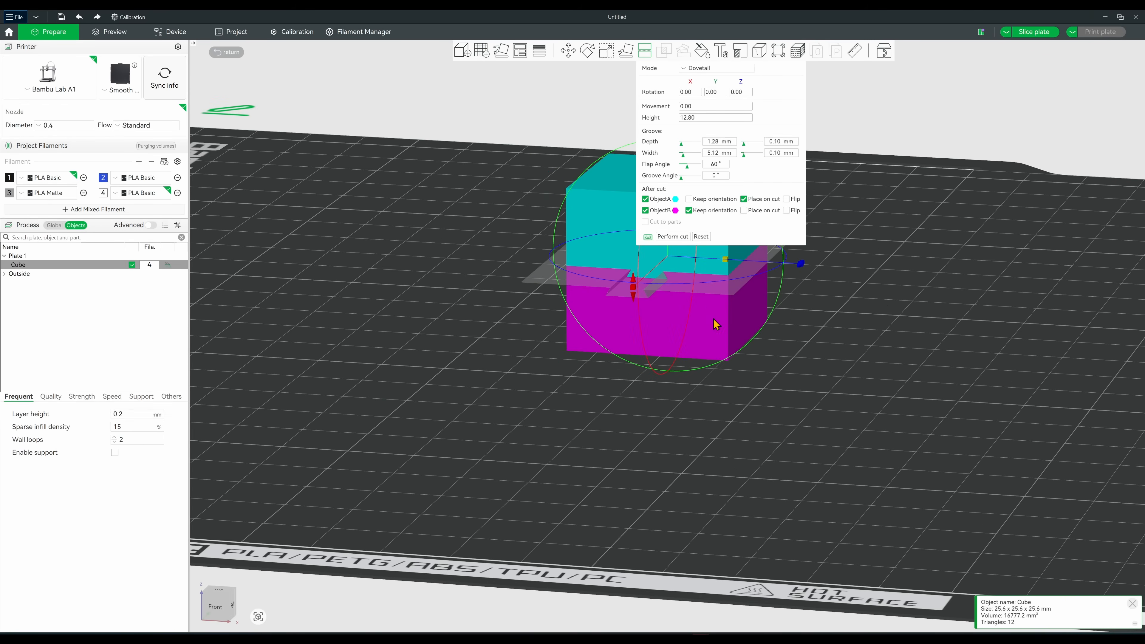
pyautogui.moveTo(785, 296); pyautogui.dragTo(816, 377, button='right')
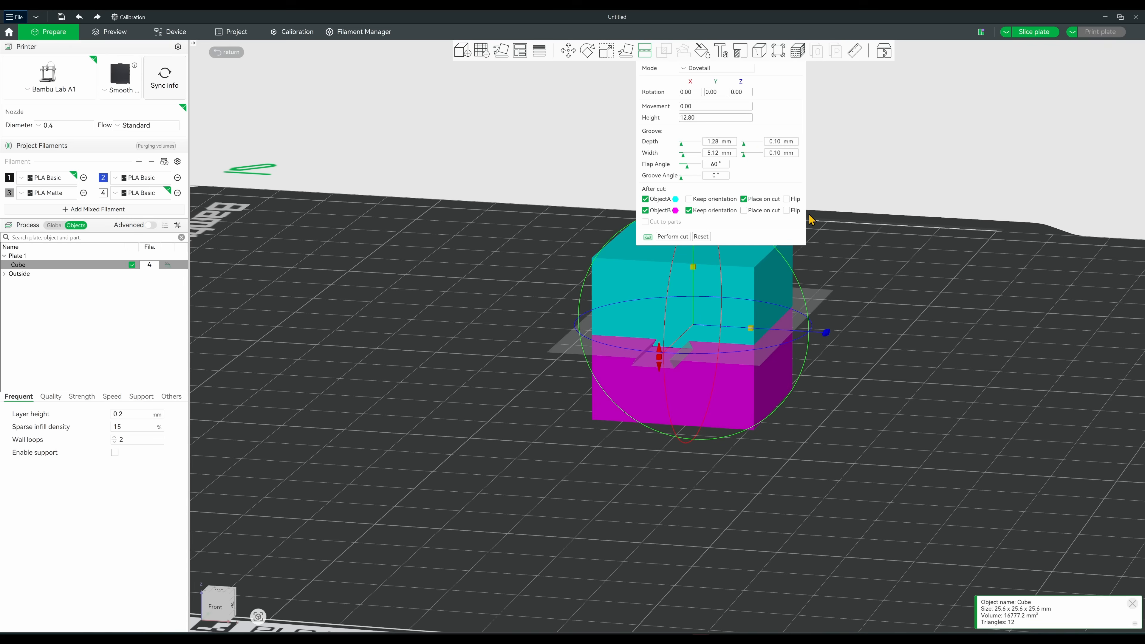
pyautogui.click(684, 143)
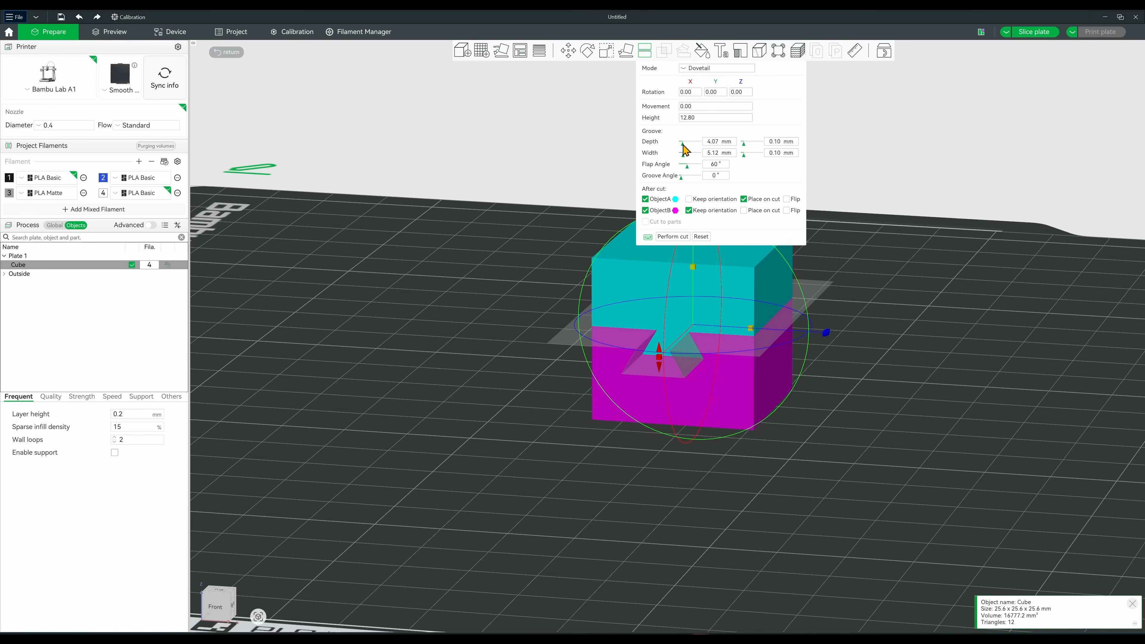
pyautogui.moveTo(681, 145); pyautogui.dragTo(679, 143)
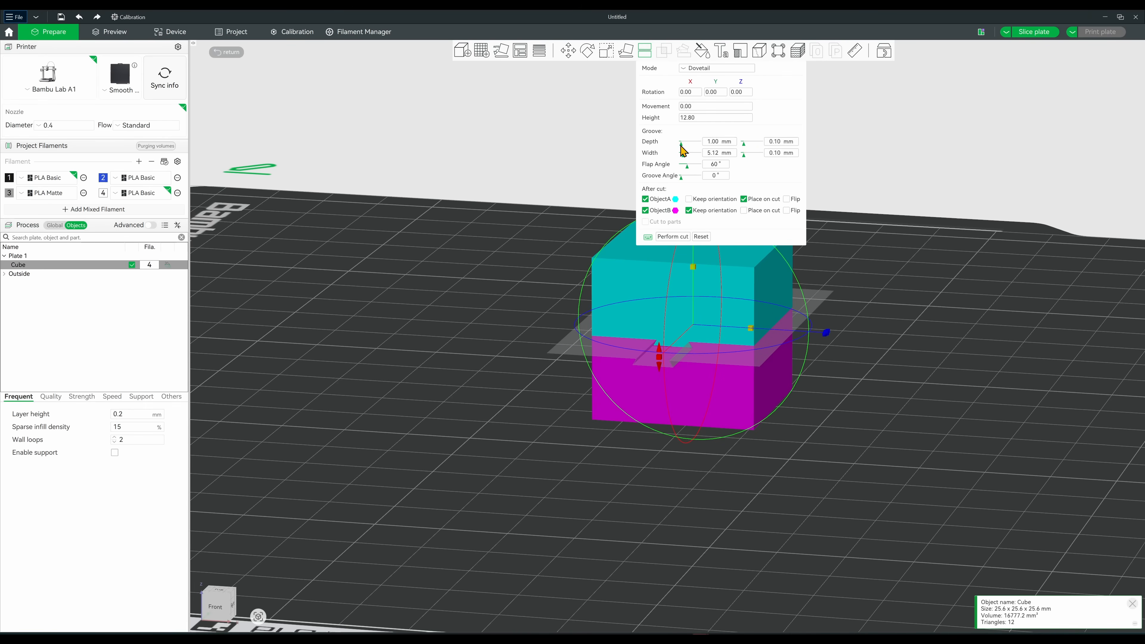
pyautogui.click(703, 141)
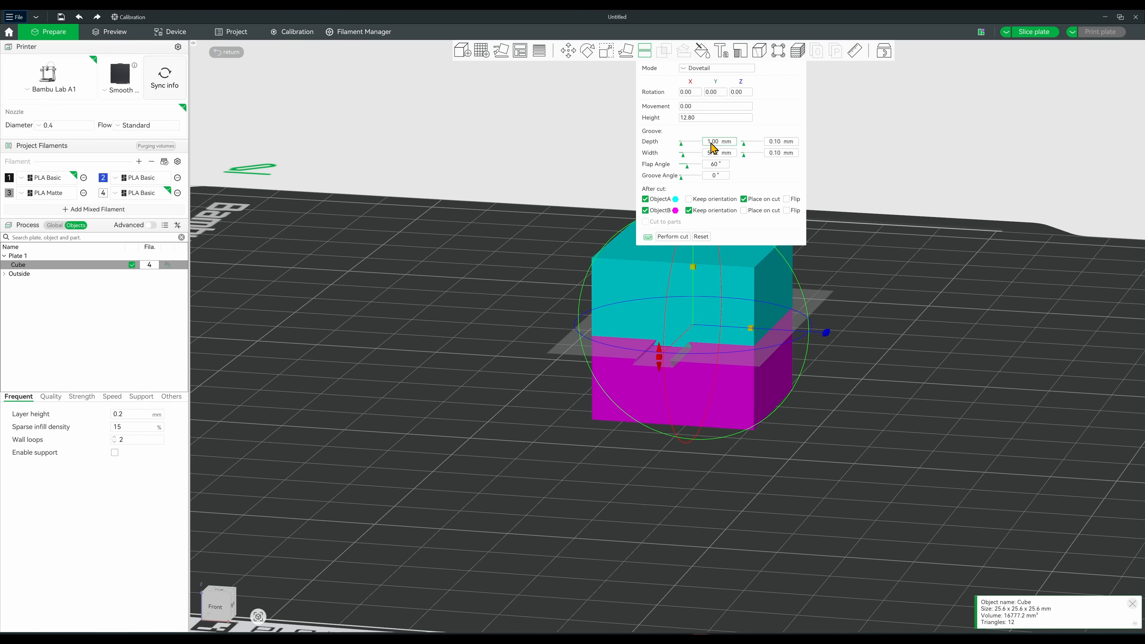
pyautogui.click(683, 144)
pyautogui.moveTo(683, 147); pyautogui.dragTo(682, 146)
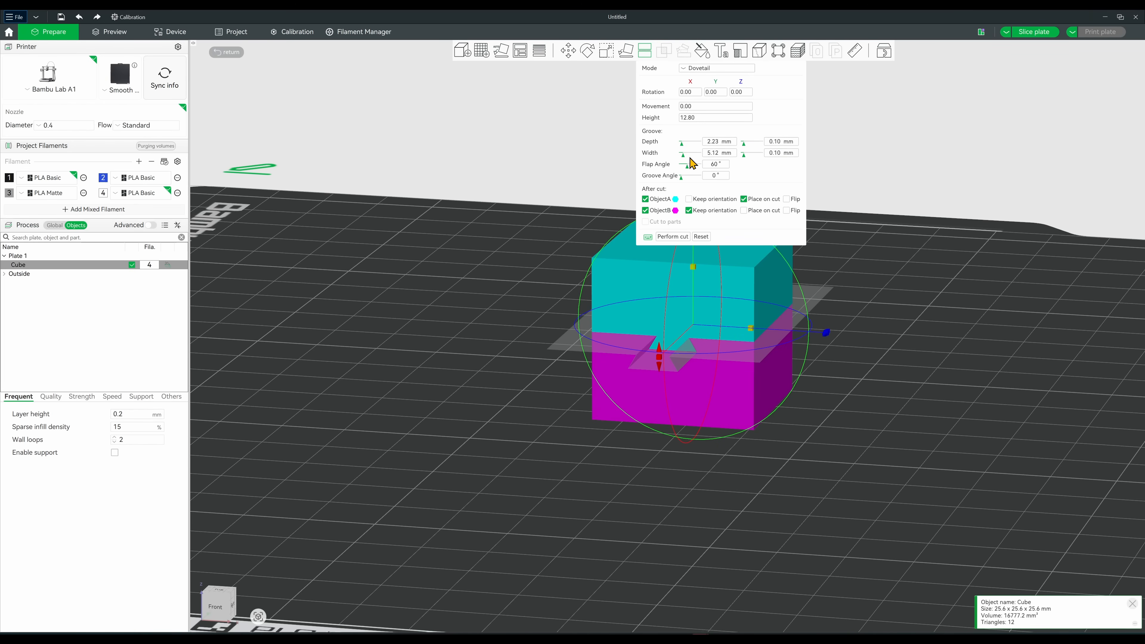
# Try a groove width of 5.90 mm and a flap angle of 64°, and reset the cut settings
pyautogui.moveTo(684, 155); pyautogui.dragTo(688, 163)
pyautogui.moveTo(688, 167); pyautogui.dragTo(689, 162)
pyautogui.click(700, 237)
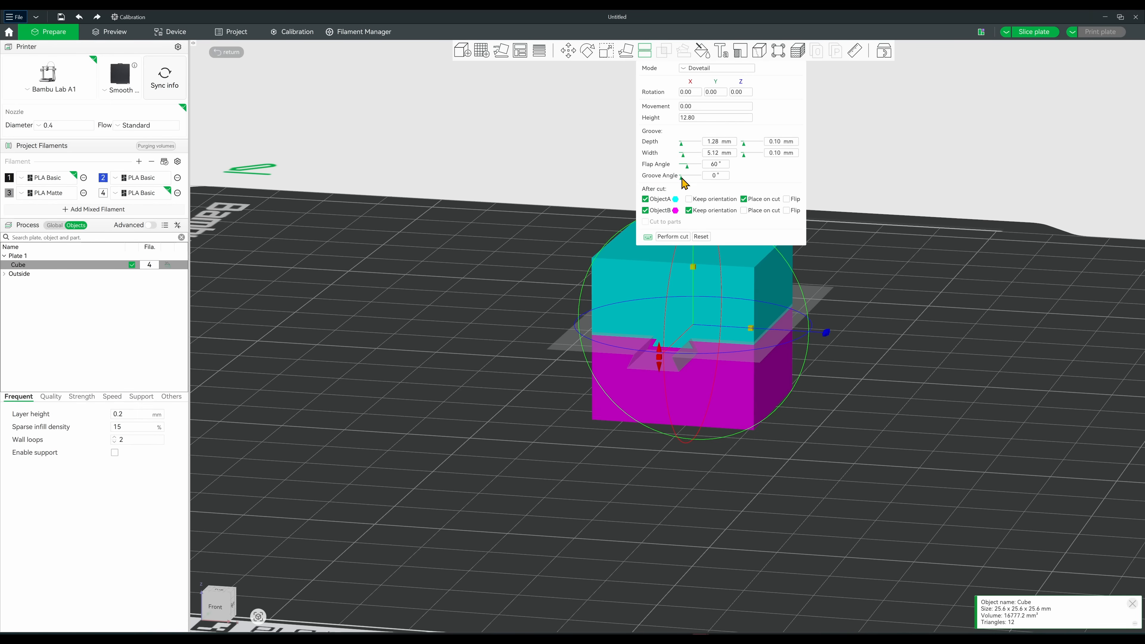
# Try a groove angle of 3°, undo it, and reset the dovetail cut settings to their defaults
pyautogui.moveTo(683, 178); pyautogui.dragTo(685, 180)
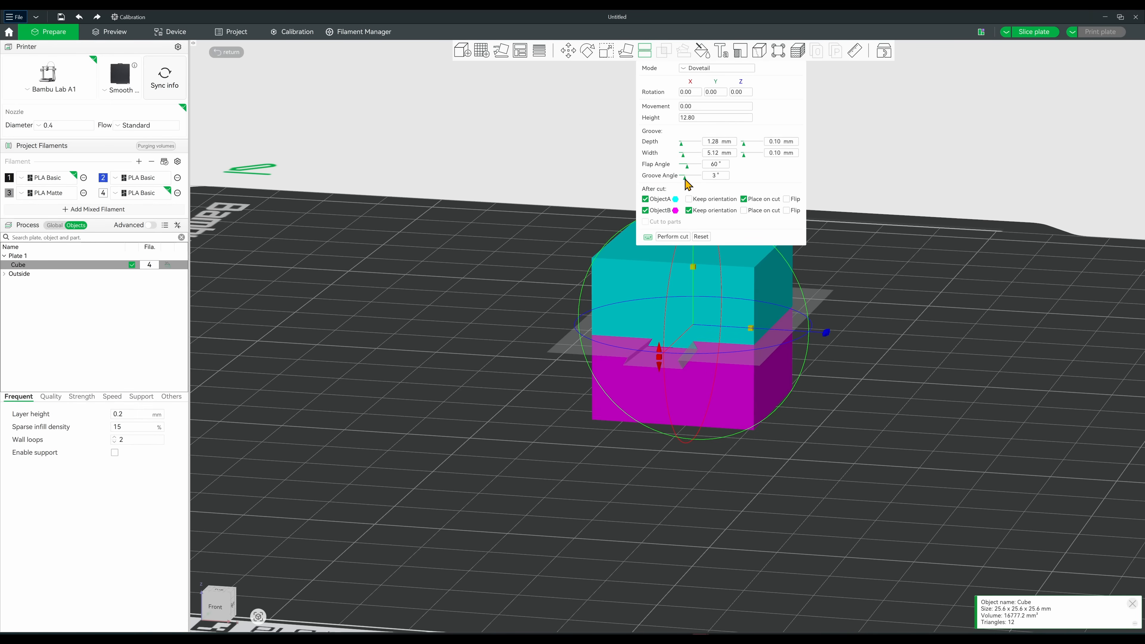
pyautogui.hotkey('ctrl', 'z')
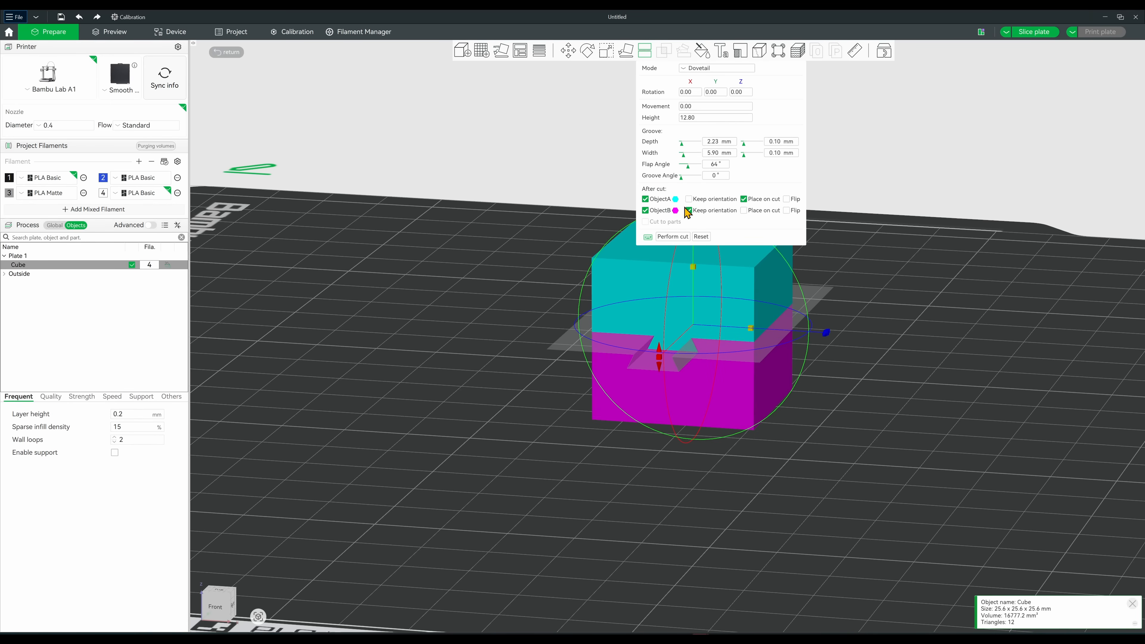
pyautogui.click(701, 237)
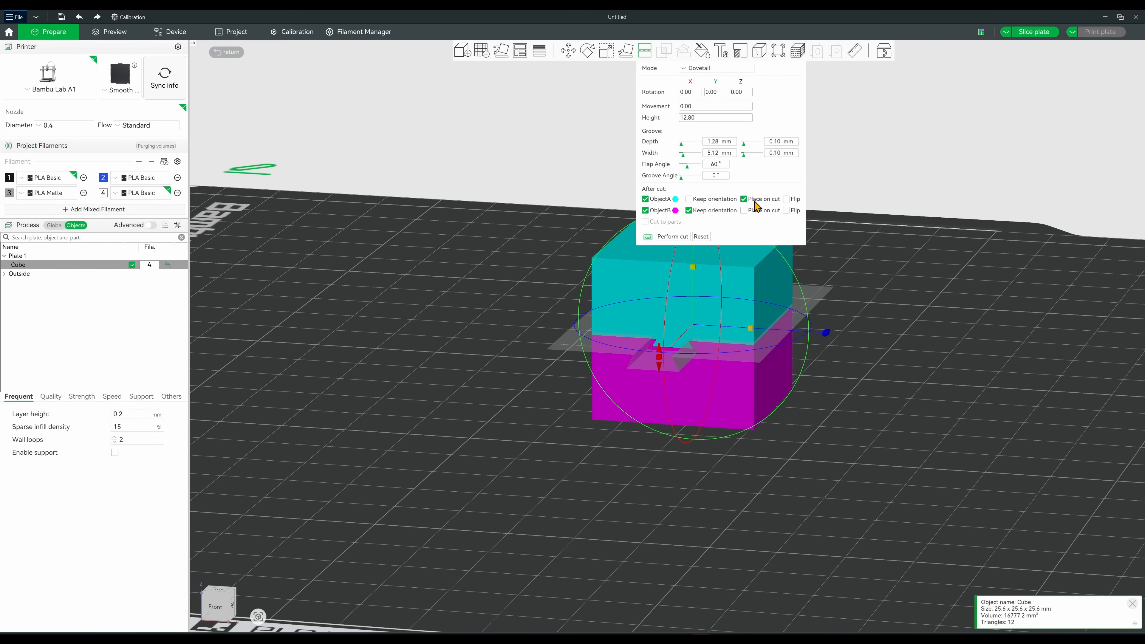
# Perform the dovetail cut on the cube and inspect the tongue and groove on both halves
pyautogui.click(672, 237)
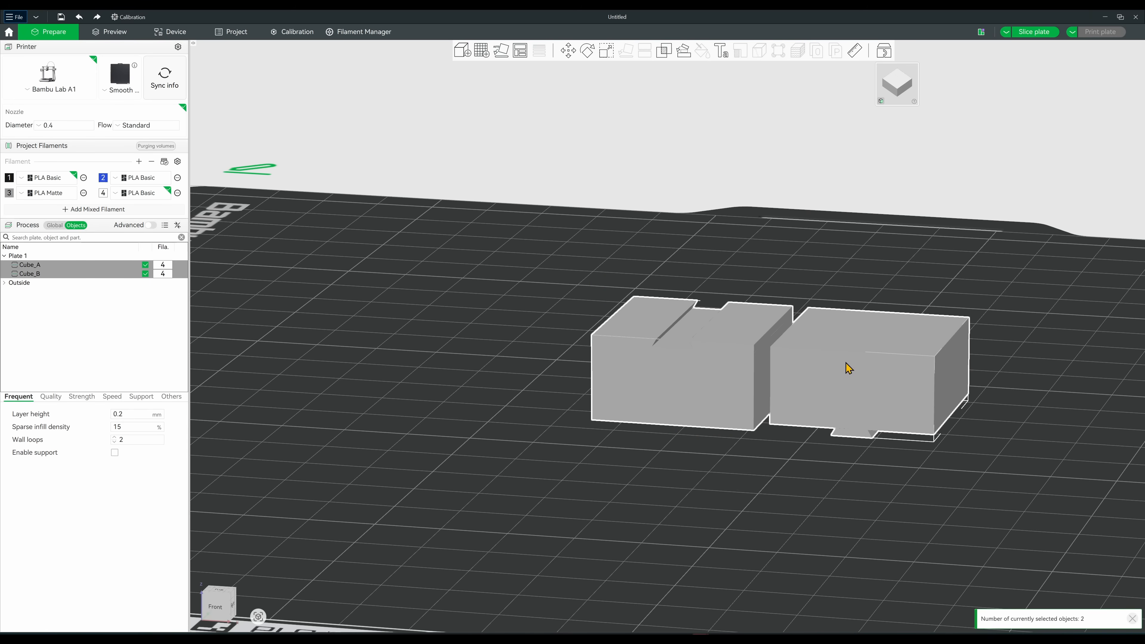
pyautogui.moveTo(801, 241)
pyautogui.mouseDown()
pyautogui.moveTo(784, 233)
pyautogui.moveTo(825, 251)
pyautogui.moveTo(782, 231)
pyautogui.mouseUp()
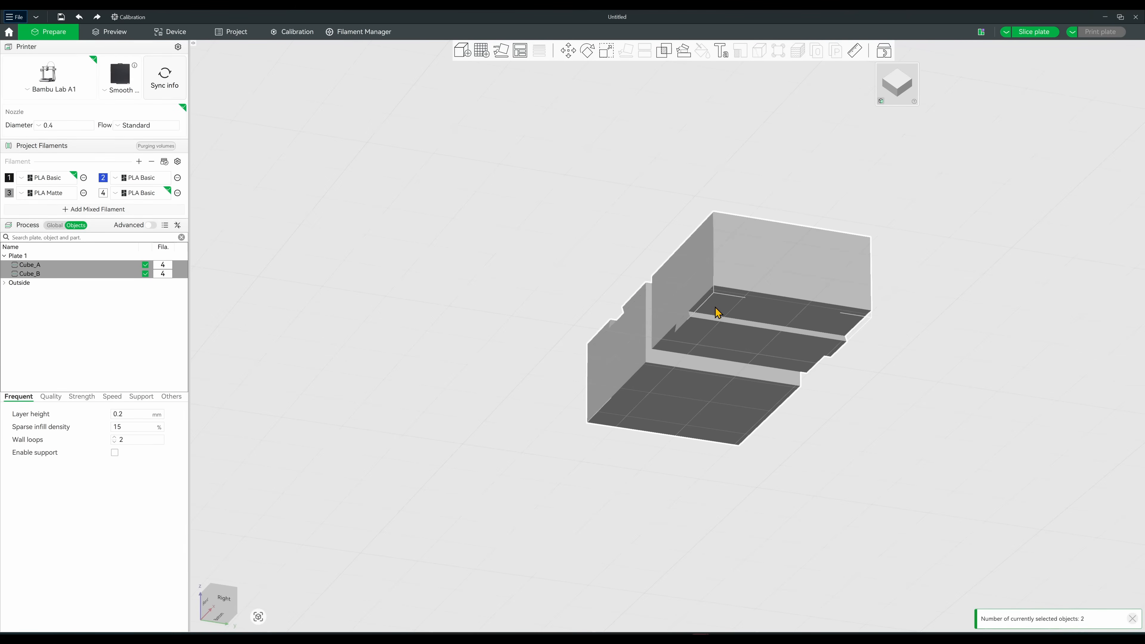
pyautogui.press('0')
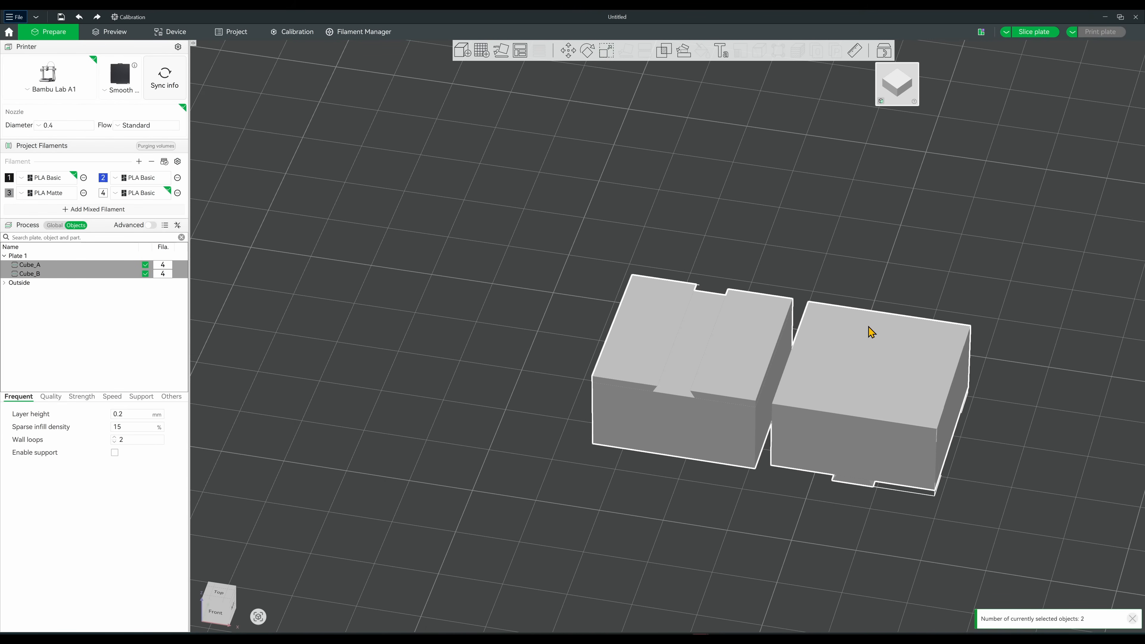
# Lay Cube_A on its flat face so its dovetail tongue points up
pyautogui.click(900, 281)
pyautogui.click(864, 366)
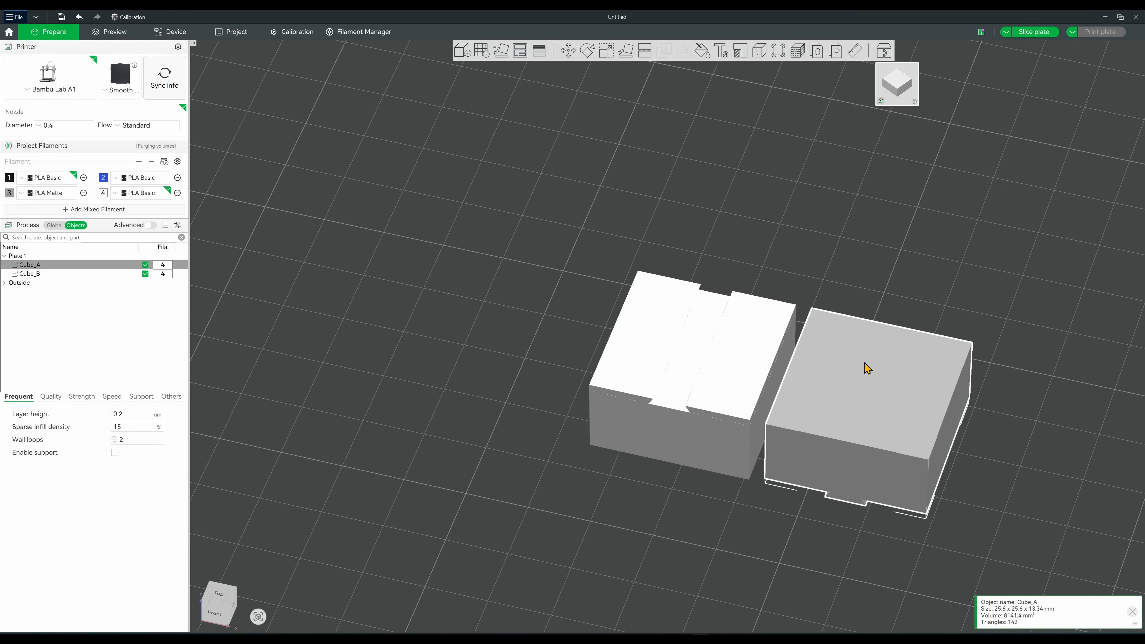
pyautogui.click(626, 50)
pyautogui.click(882, 378)
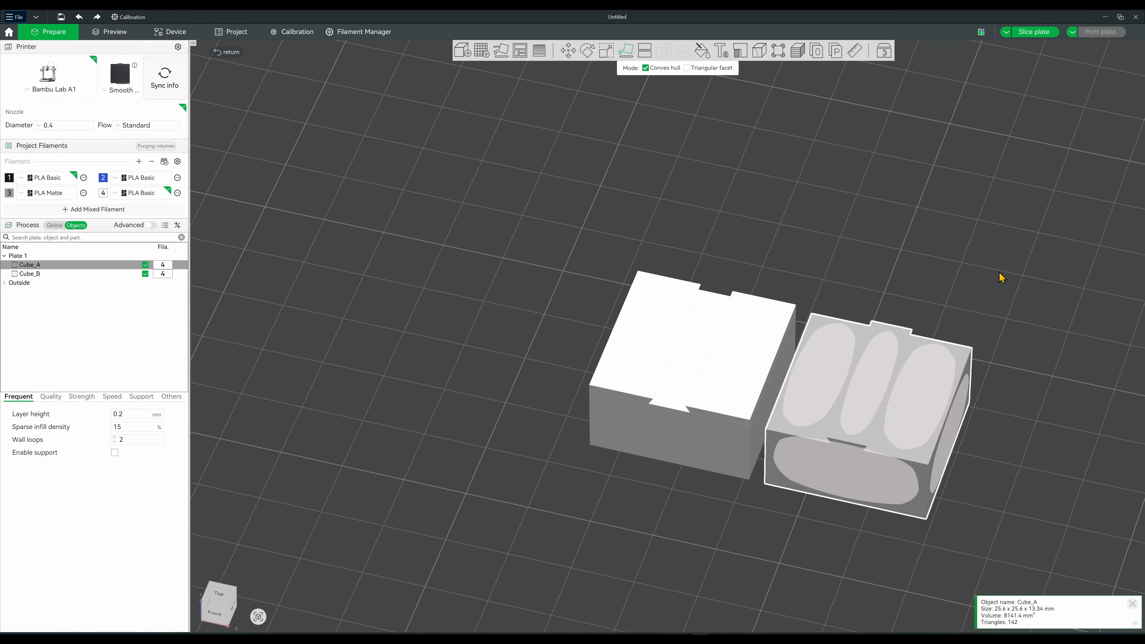
pyautogui.moveTo(968, 265); pyautogui.dragTo(511, 154)
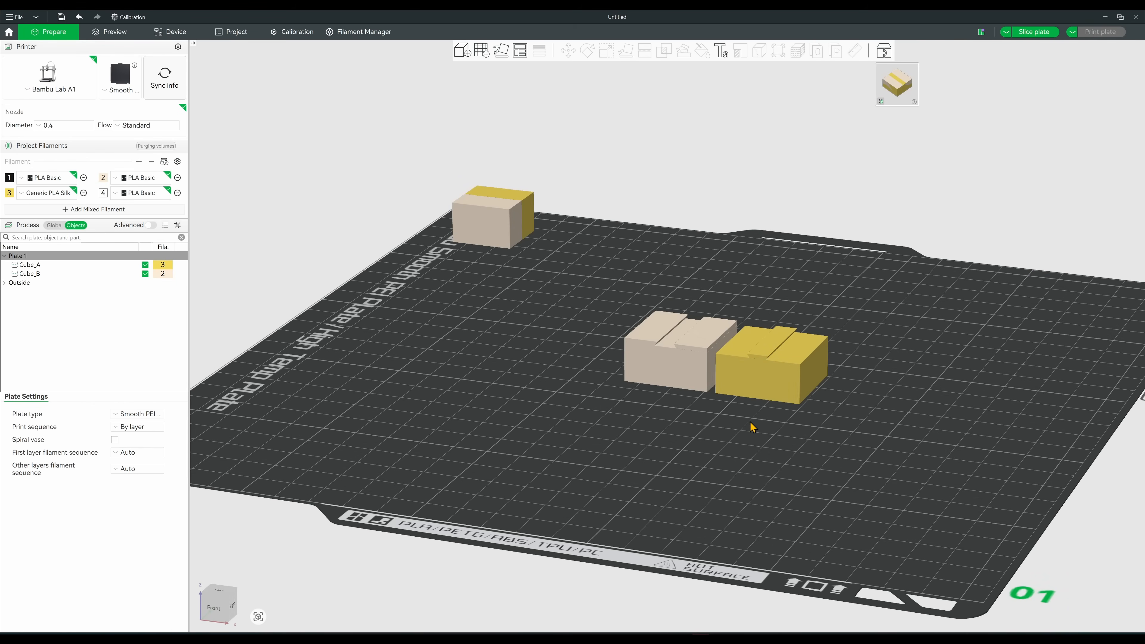
# Move Cube_B farther away from Cube_A on the plate
pyautogui.moveTo(815, 189)
pyautogui.mouseDown()
pyautogui.moveTo(796, 200)
pyautogui.moveTo(803, 189)
pyautogui.mouseUp()
pyautogui.press('1')
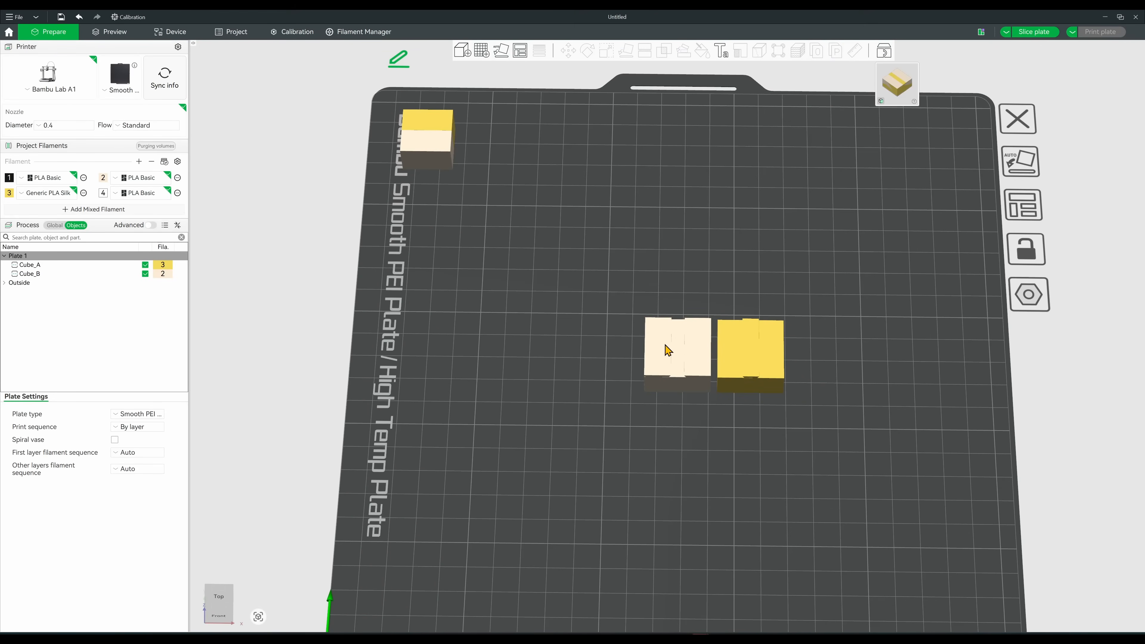
pyautogui.moveTo(675, 343); pyautogui.dragTo(616, 344)
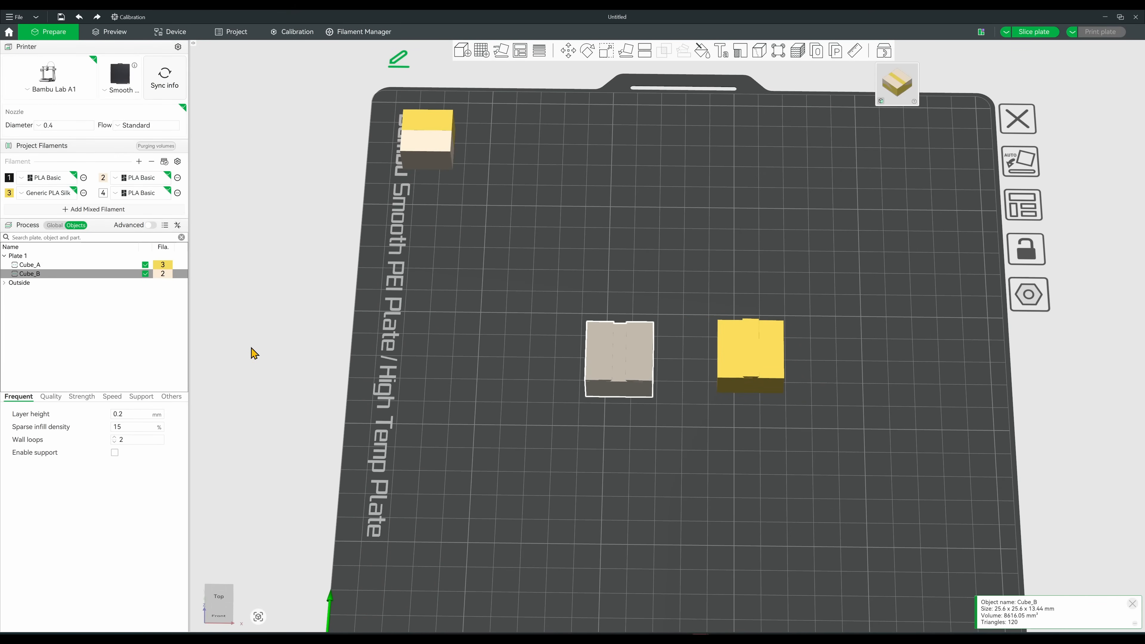
# Set the global print sequence to By object and accept printing without traditional timelapse support
pyautogui.click(54, 225)
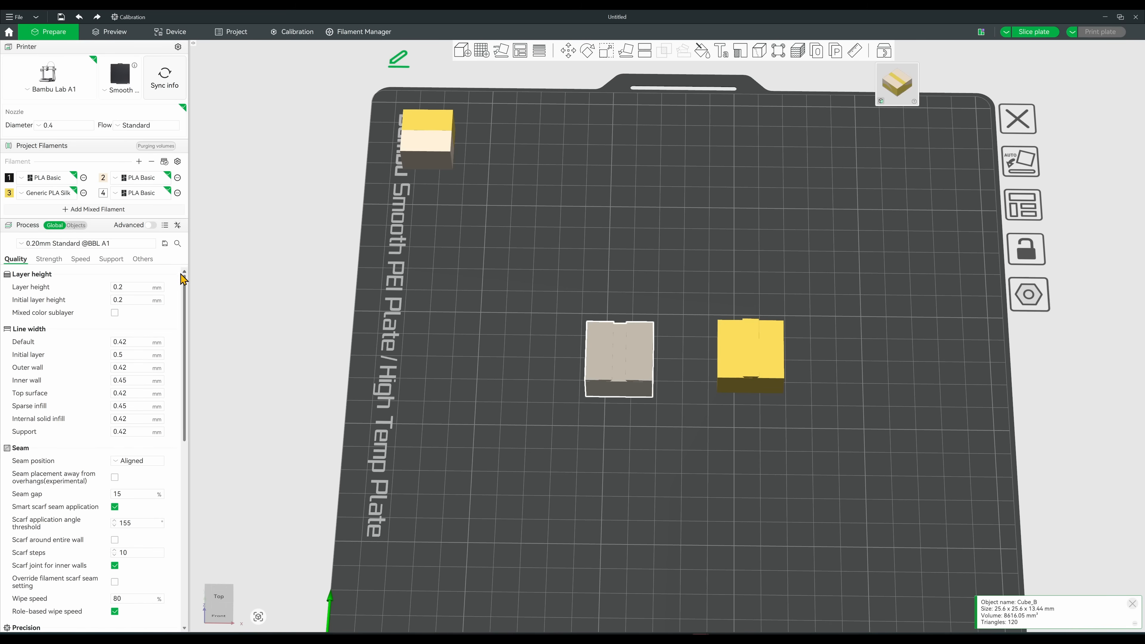
pyautogui.click(150, 261)
pyautogui.scroll(-3, 153, 383)
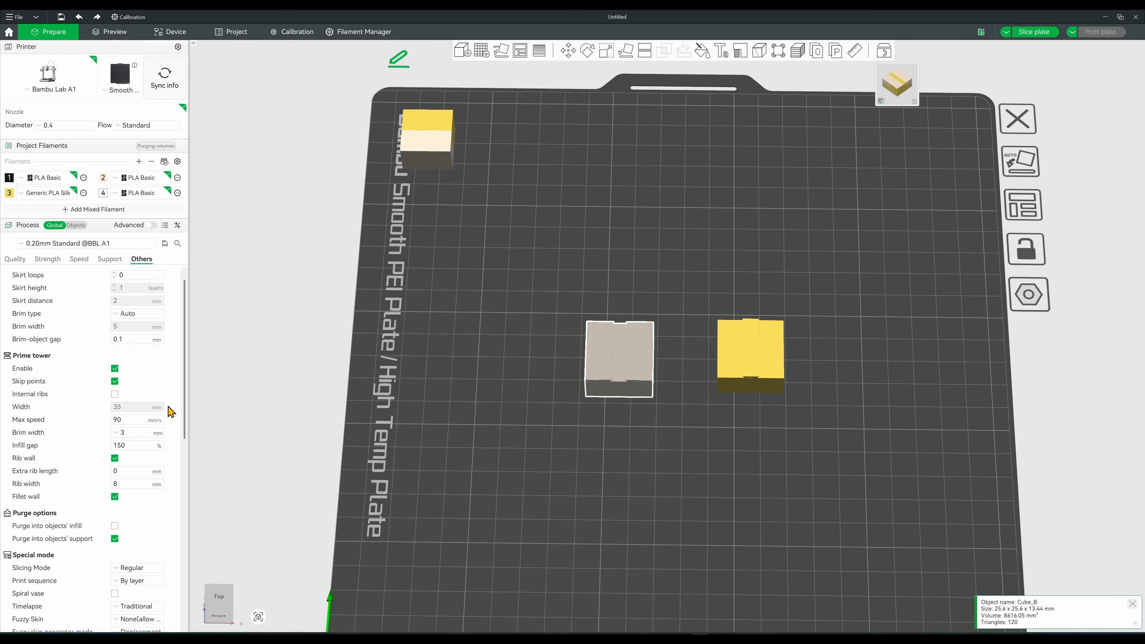
pyautogui.click(136, 467)
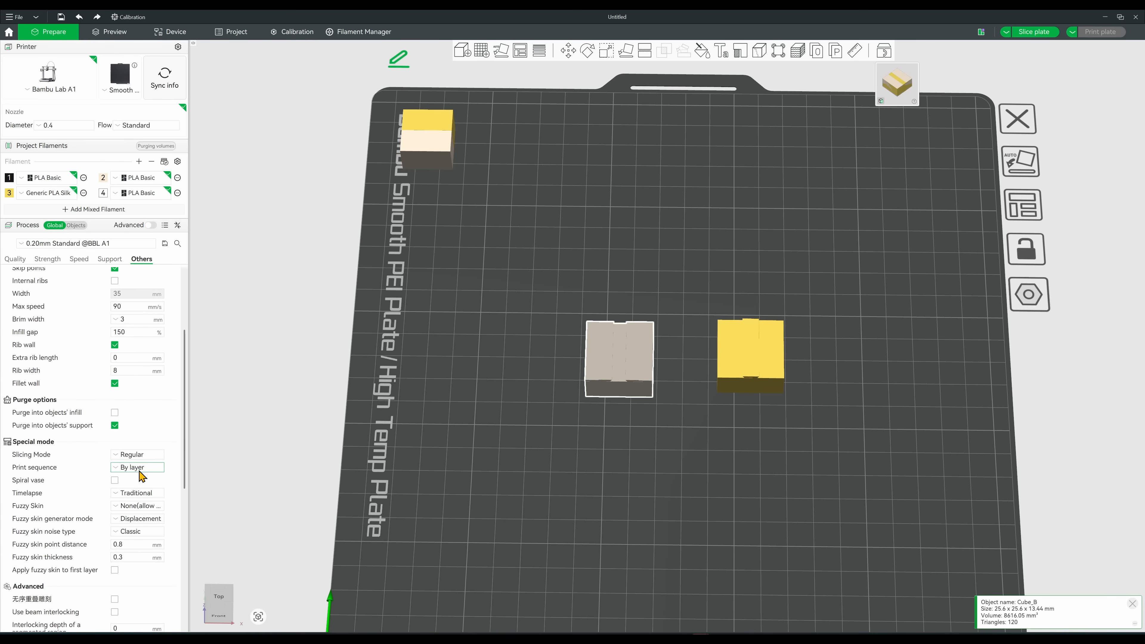
pyautogui.click(136, 494)
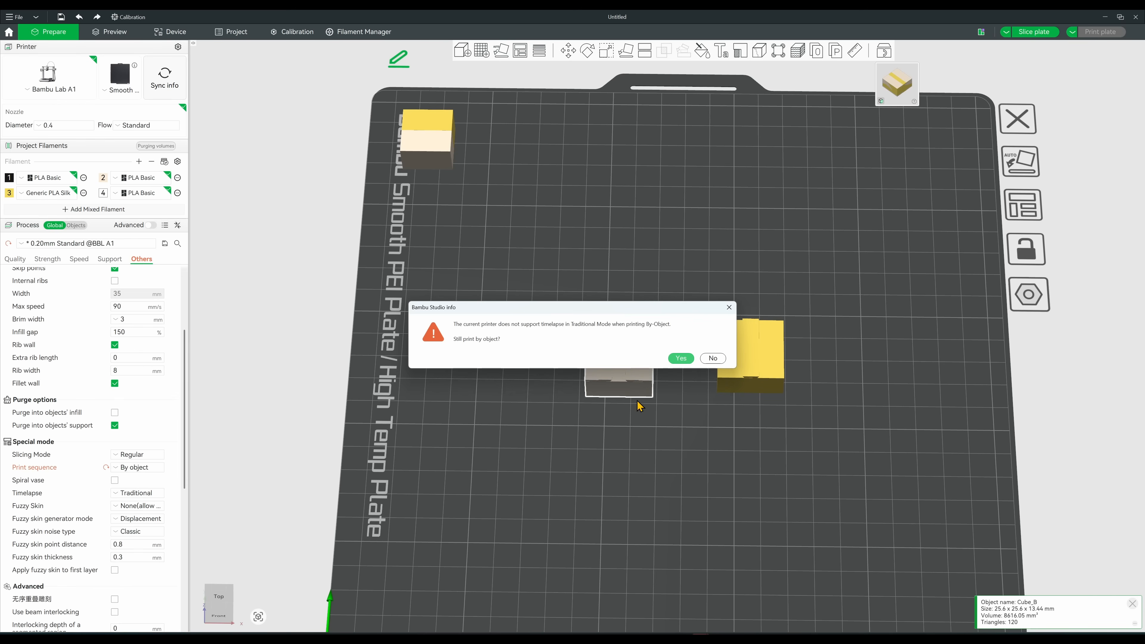
pyautogui.click(682, 359)
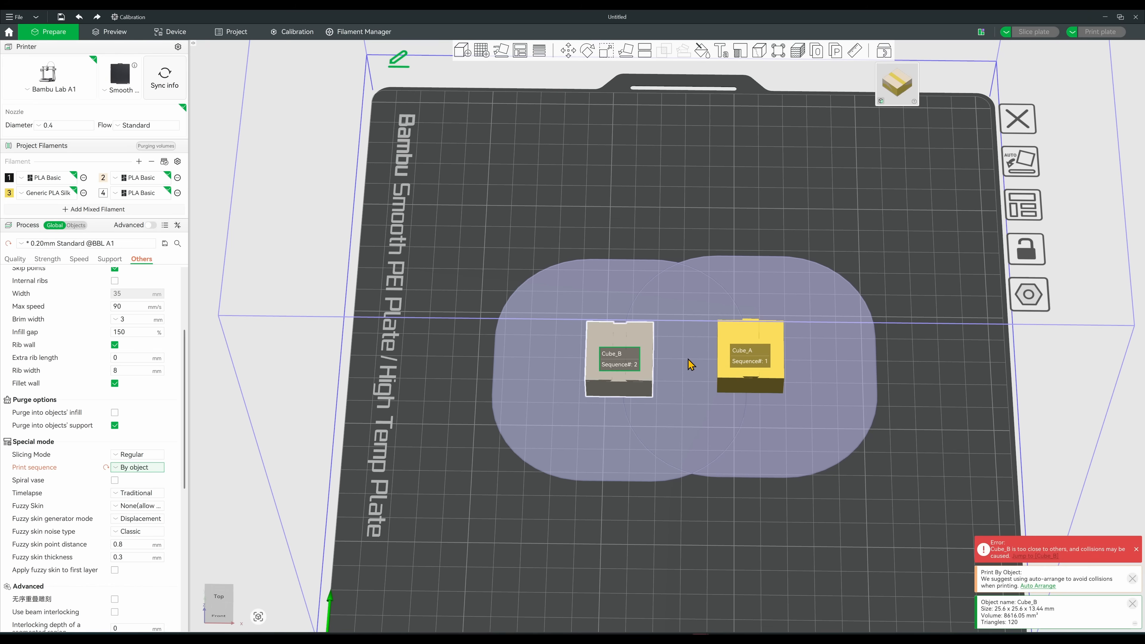
# Auto-arrange the two halves on the current plate and slice it
pyautogui.click(1023, 204)
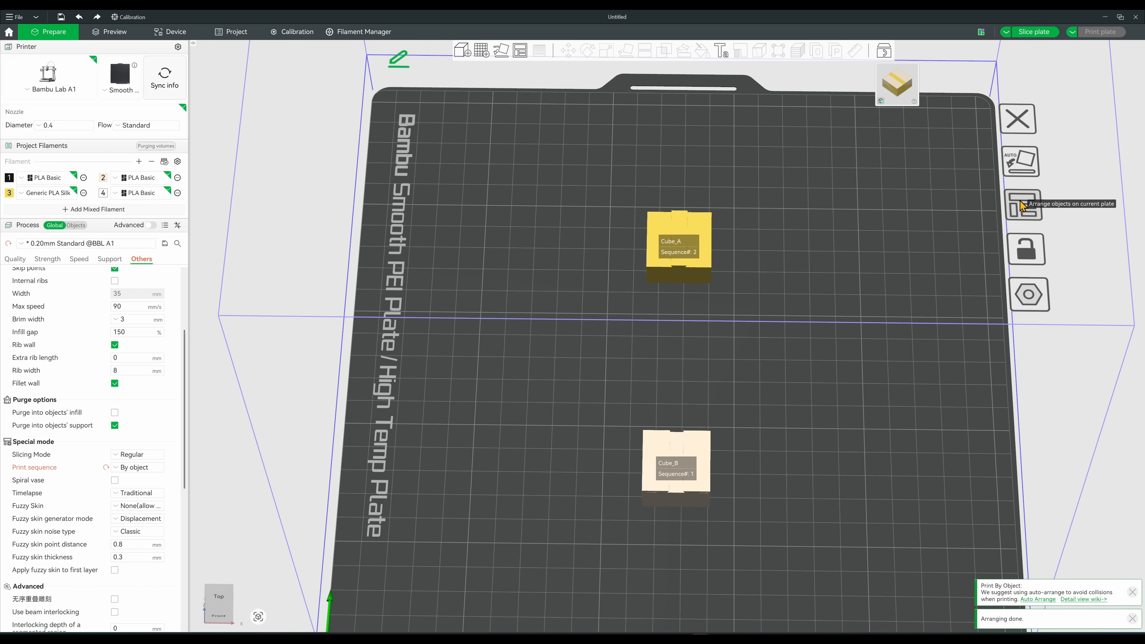
pyautogui.press('0')
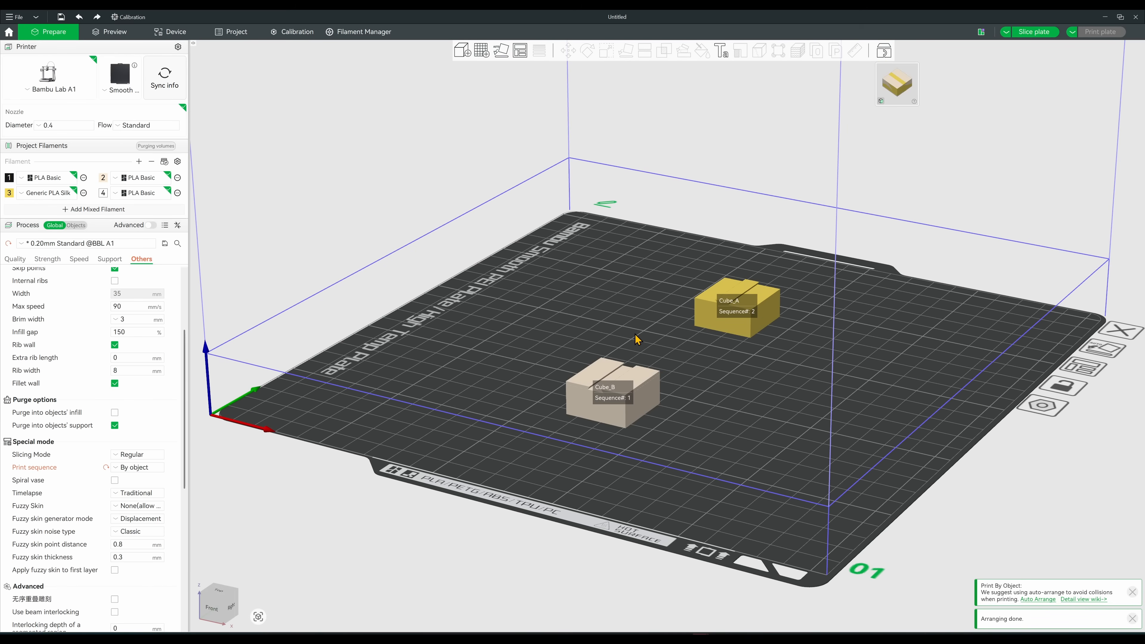
pyautogui.click(1033, 34)
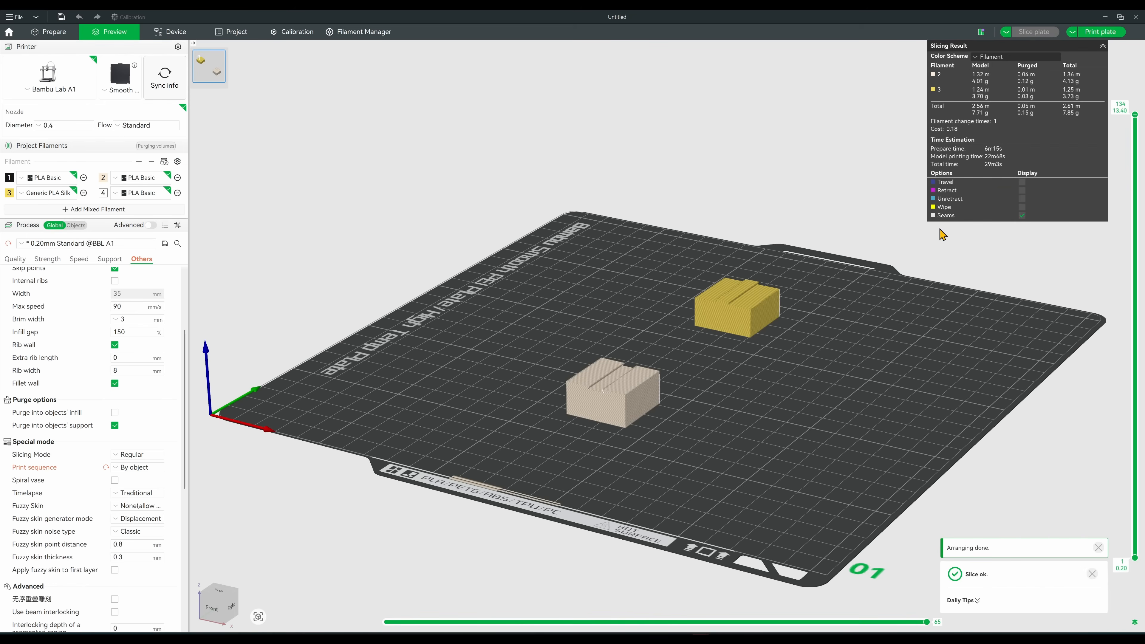
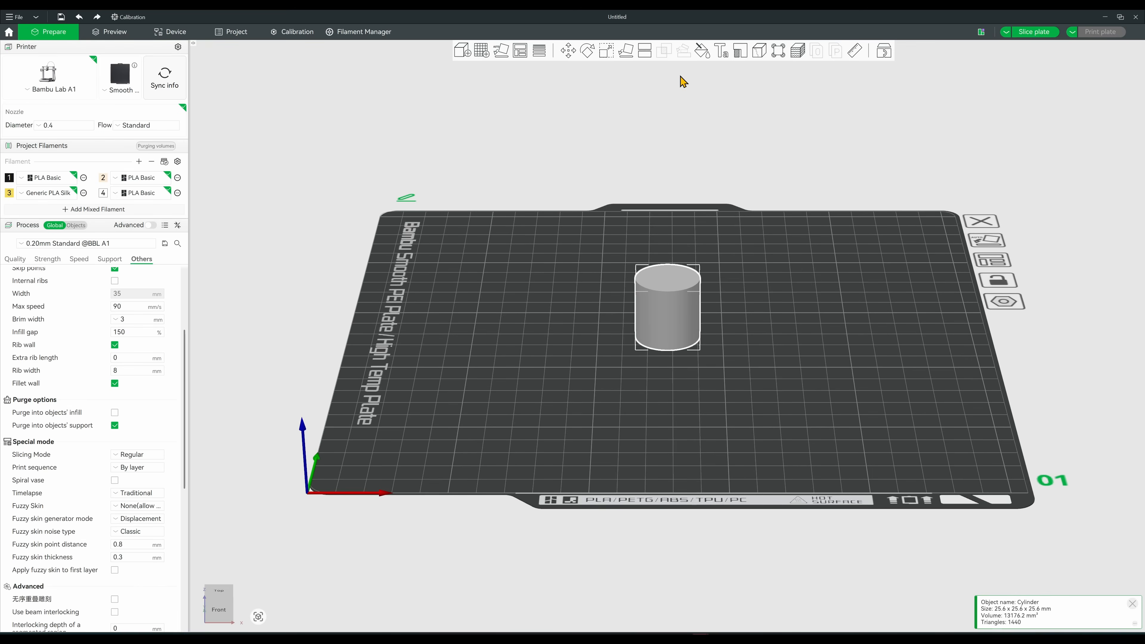
# Start a planar cut on the cylinder and set its connectors to the Plug type with Middle of geometry off
pyautogui.click(645, 50)
pyautogui.click(712, 68)
pyautogui.click(716, 78)
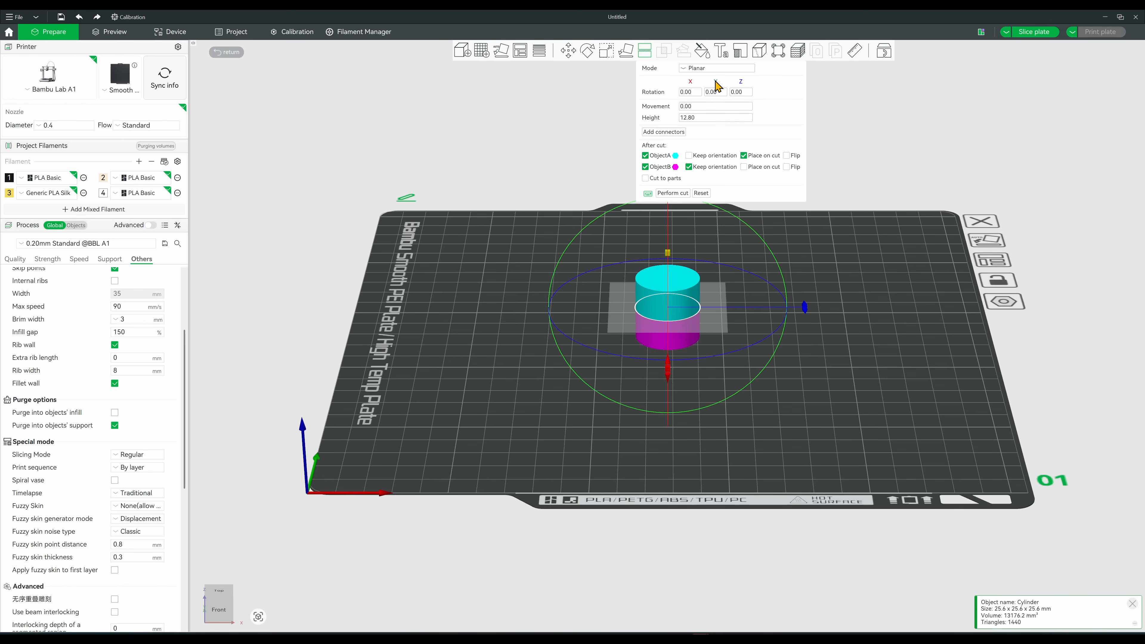
pyautogui.click(669, 133)
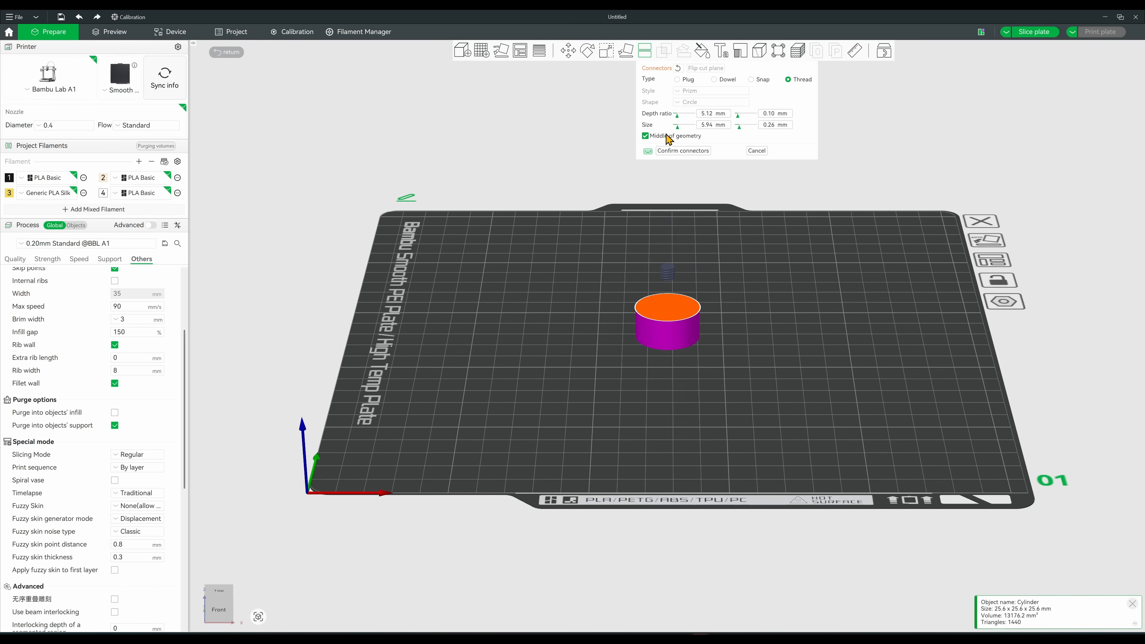
pyautogui.click(684, 82)
pyautogui.moveTo(596, 263); pyautogui.dragTo(600, 270)
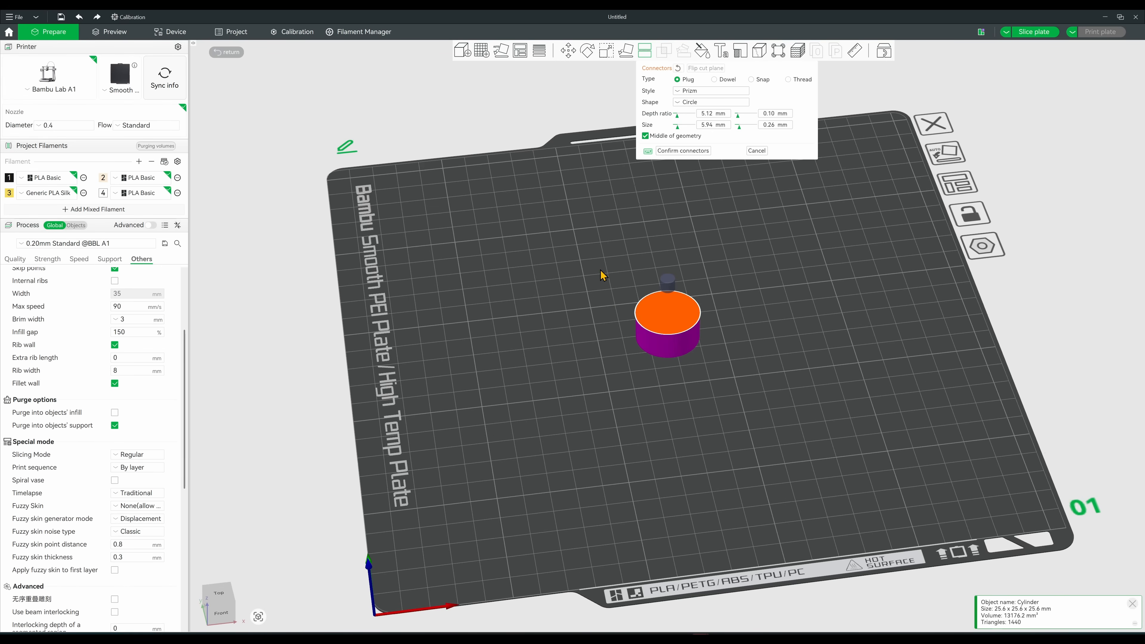
pyautogui.scroll(3, 626, 326)
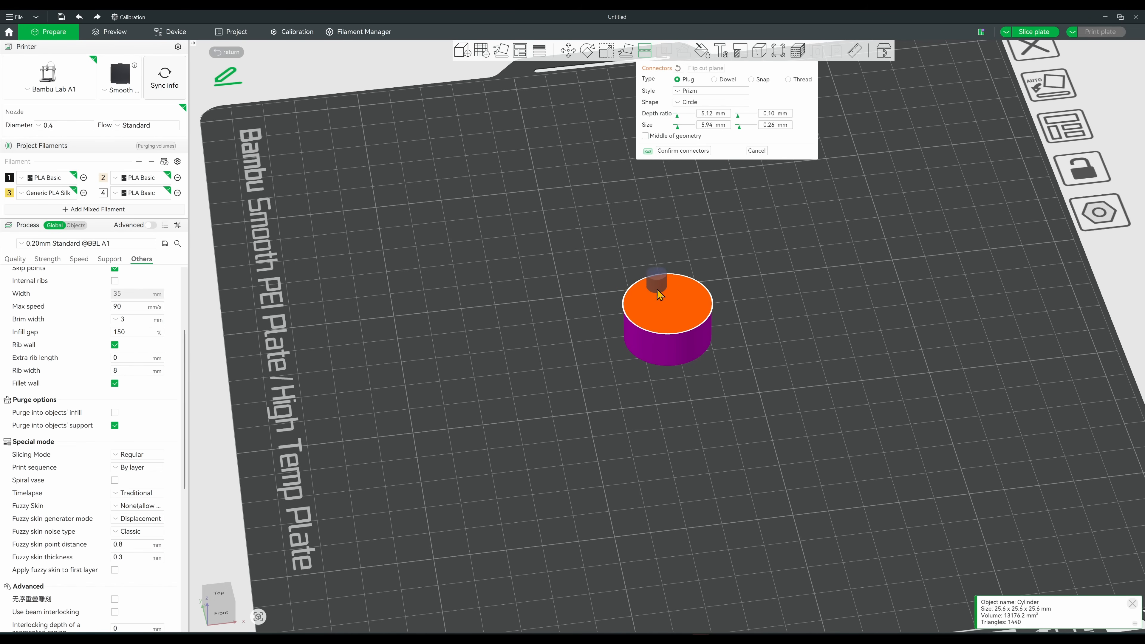
# Place two circular plug connectors, 4.07 mm in size, side by side on the cylinder's cut face
pyautogui.moveTo(647, 311); pyautogui.dragTo(661, 265)
pyautogui.click(646, 307)
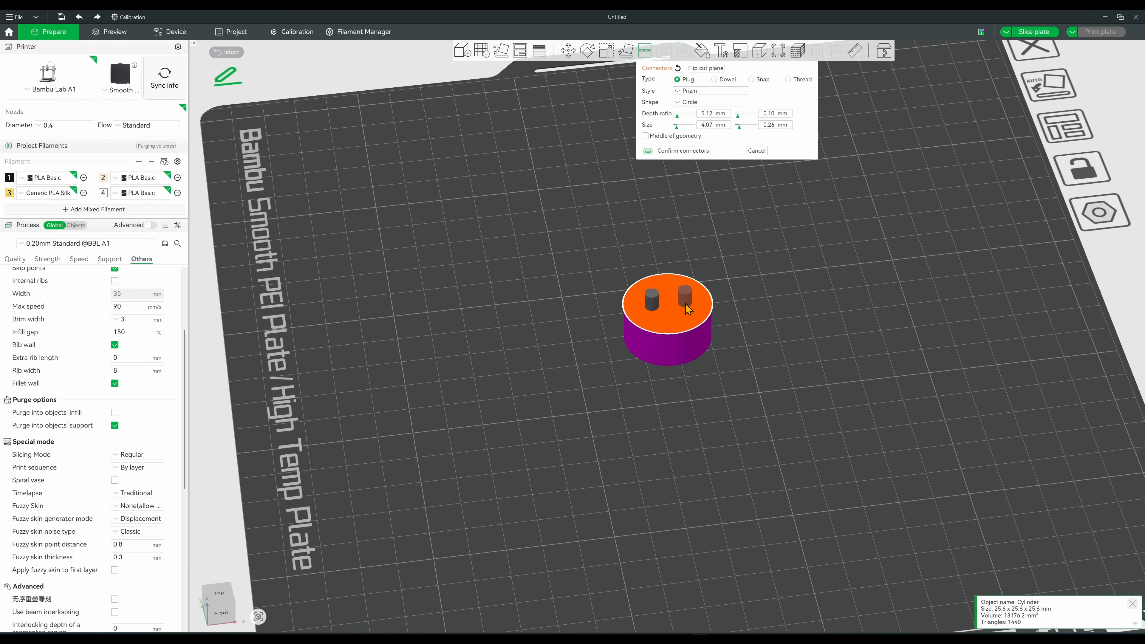
pyautogui.click(685, 304)
# Try the Hexagon, Triangle and Square connector shapes on the plug and return to Circle
pyautogui.click(694, 103)
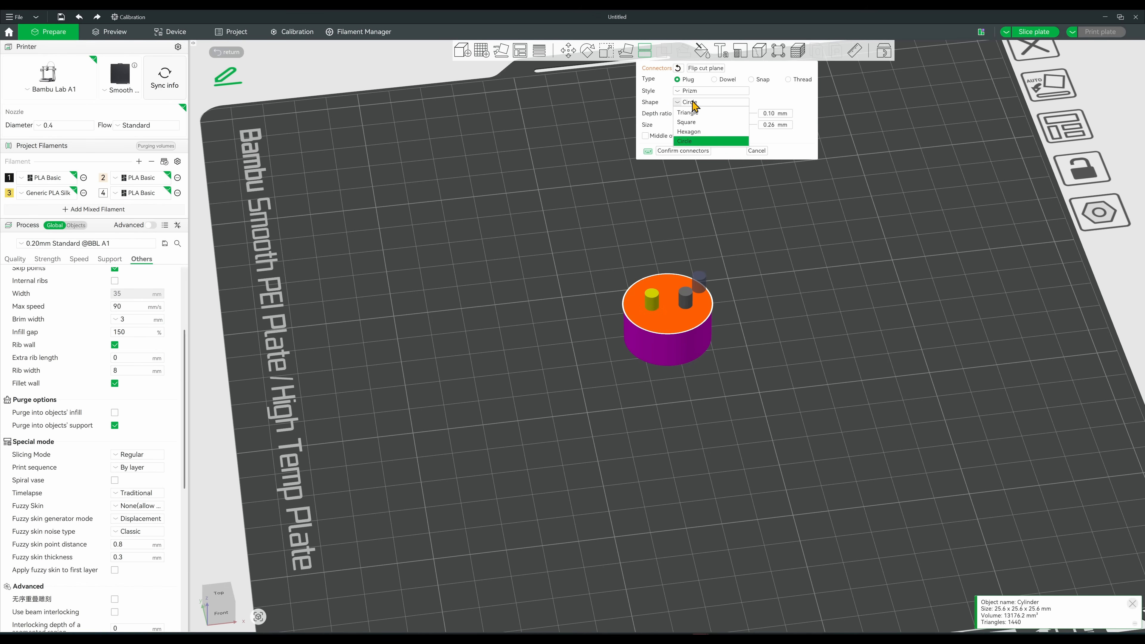
pyautogui.click(689, 131)
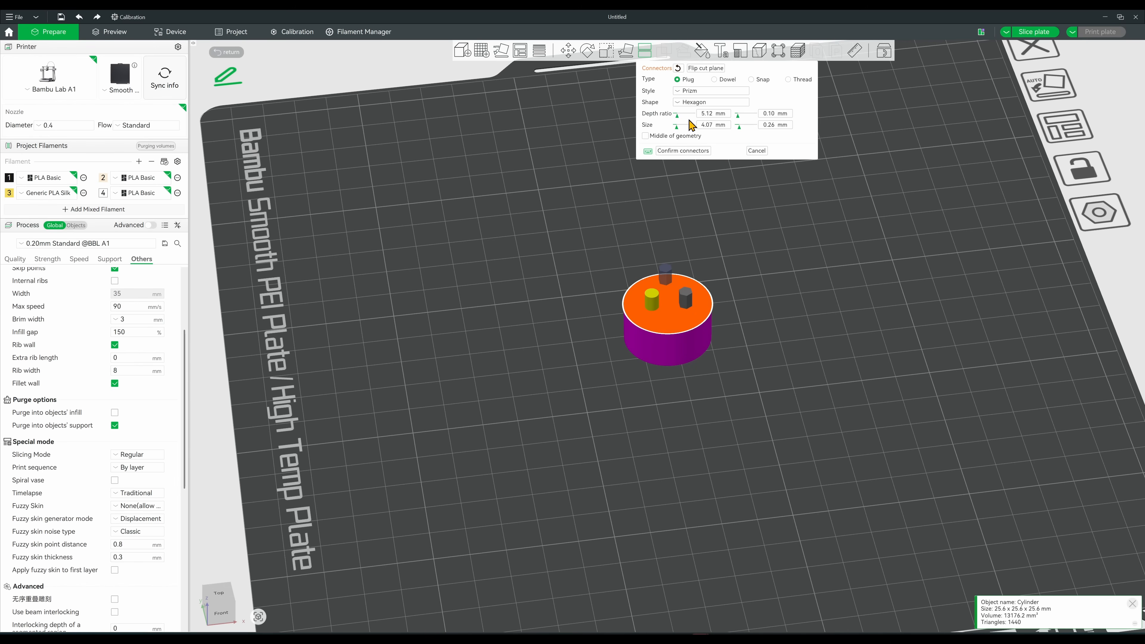
pyautogui.click(703, 103)
pyautogui.click(694, 112)
pyautogui.click(699, 103)
pyautogui.click(696, 121)
pyautogui.click(703, 102)
pyautogui.click(689, 141)
# Confirm the plug connectors and perform the planar cut on the cylinder
pyautogui.click(690, 152)
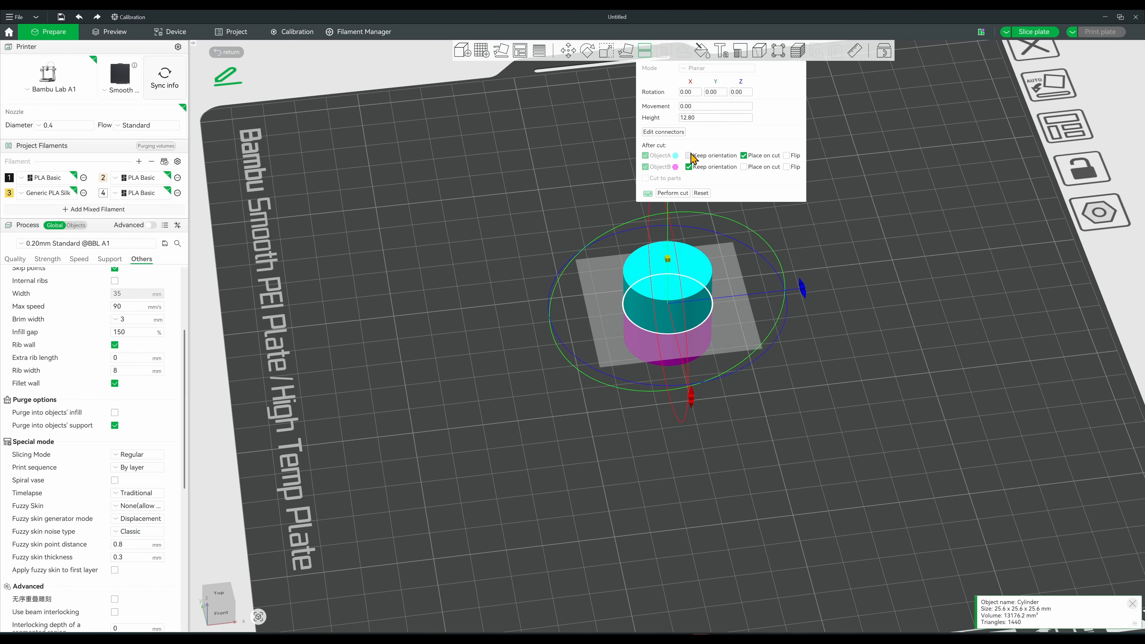
pyautogui.click(674, 193)
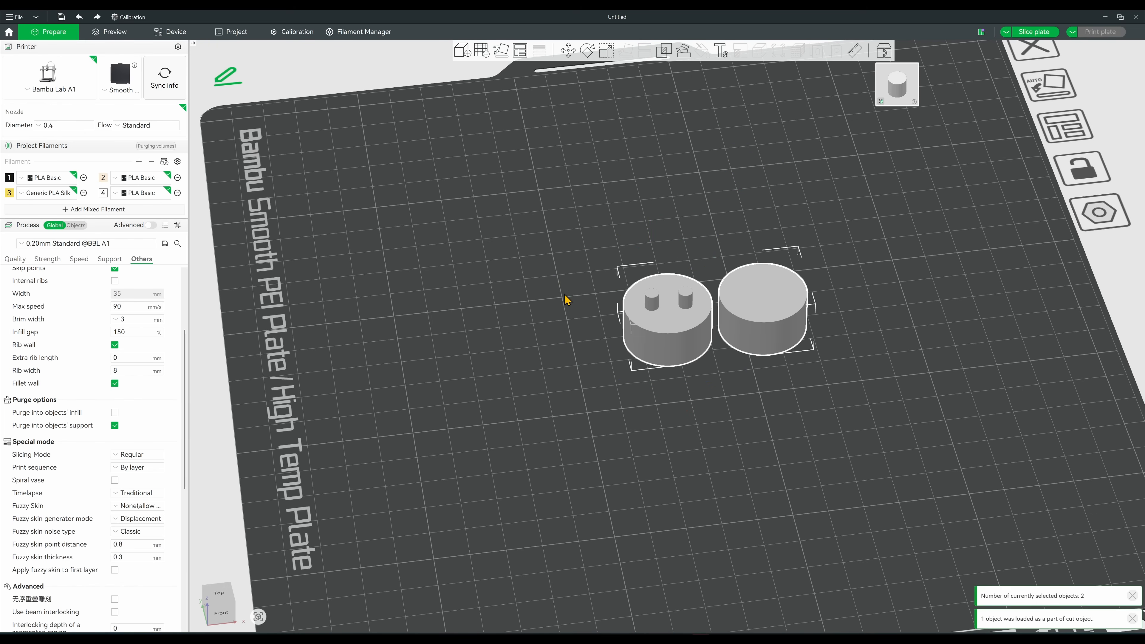
pyautogui.moveTo(565, 294)
pyautogui.mouseDown()
pyautogui.moveTo(583, 295)
pyautogui.moveTo(558, 296)
pyautogui.mouseUp()
pyautogui.click(850, 309)
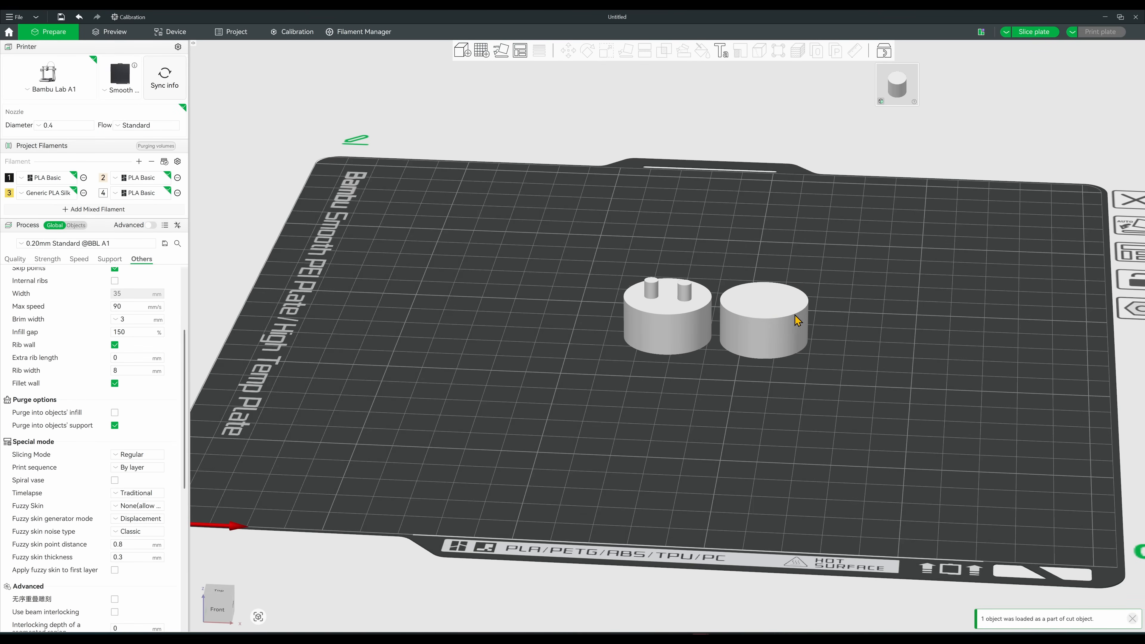
# Lay the cylinder half without plugs on its flat end so its connector holes face up
pyautogui.click(774, 318)
pyautogui.click(626, 50)
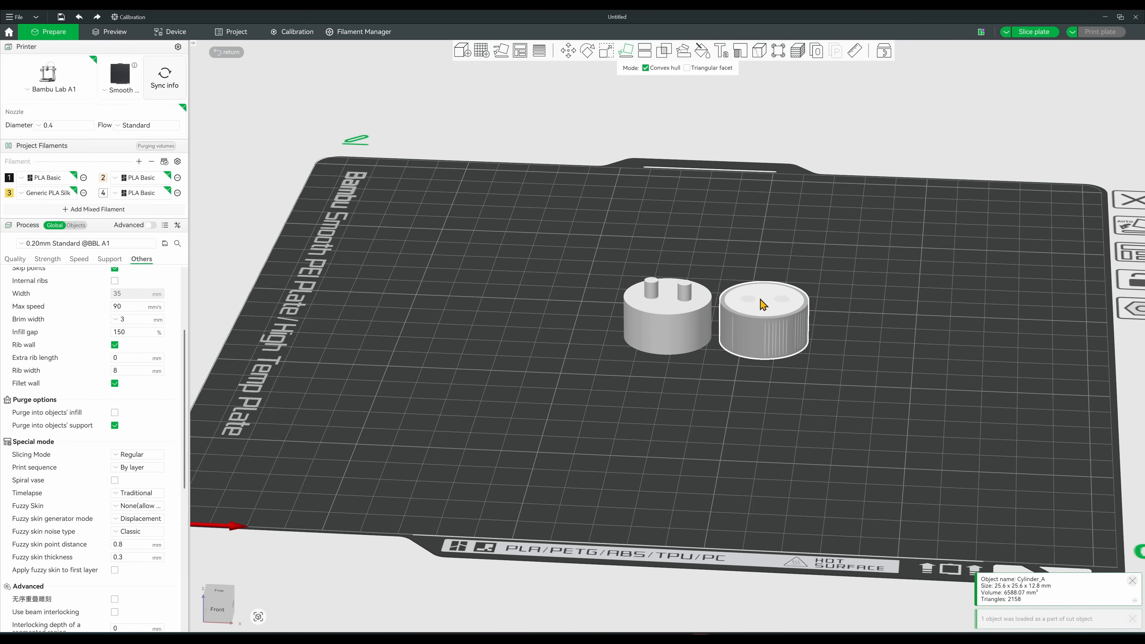
pyautogui.click(864, 306)
pyautogui.moveTo(706, 391); pyautogui.dragTo(683, 409)
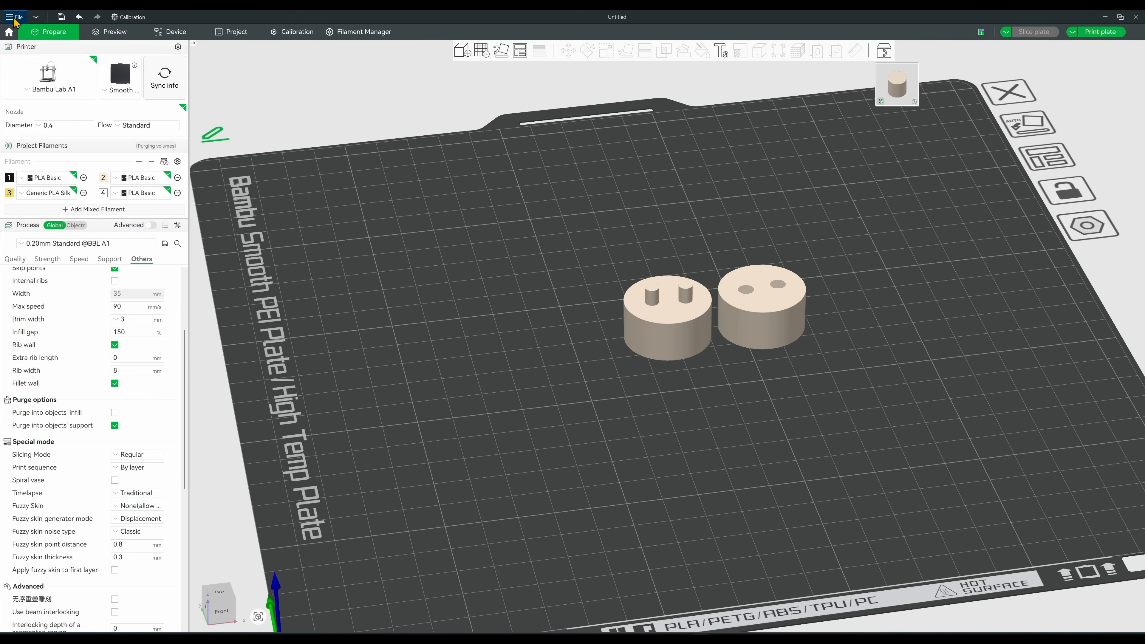
# Start a new project and add a cylinder primitive to the plate
pyautogui.click(16, 17)
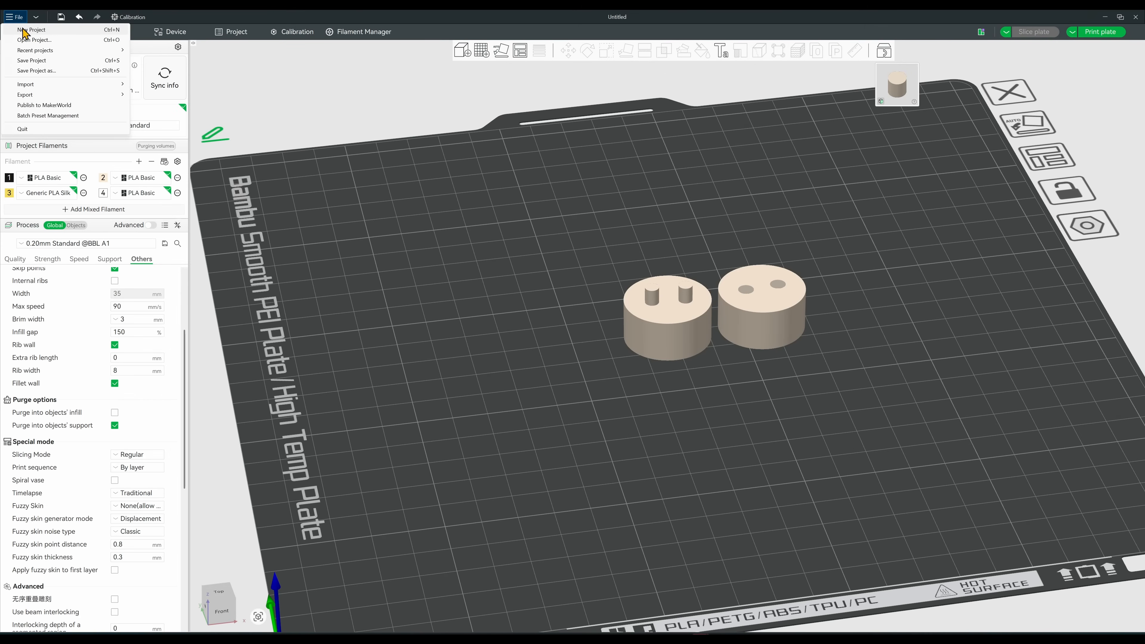
pyautogui.click(41, 31)
pyautogui.click(659, 358)
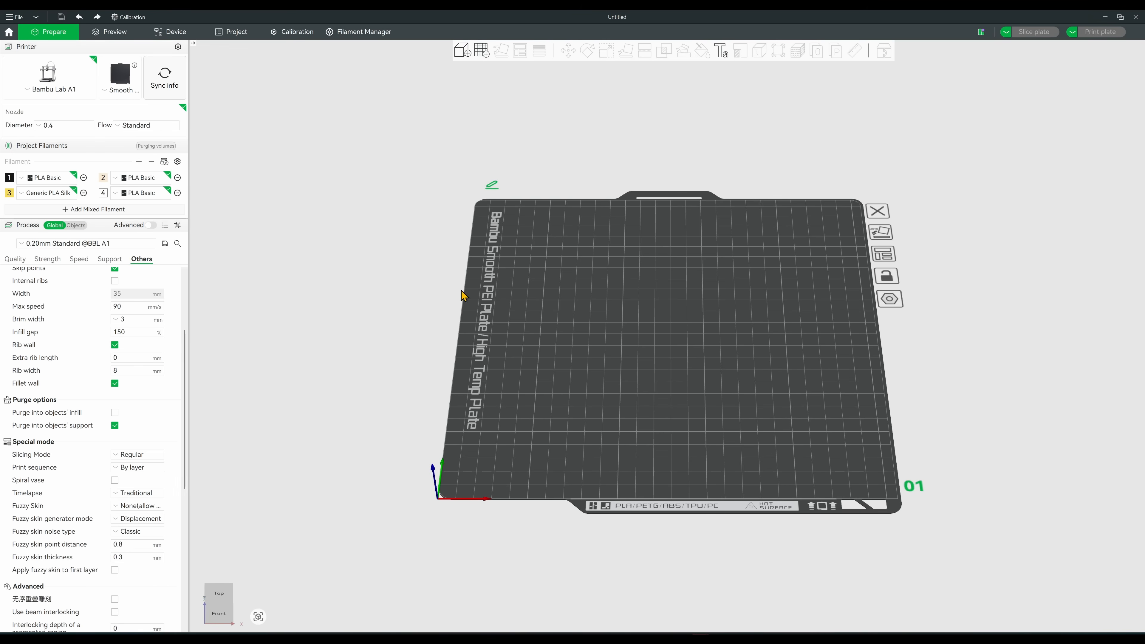
pyautogui.rightClick(709, 340)
pyautogui.moveTo(762, 429)
pyautogui.click(800, 440)
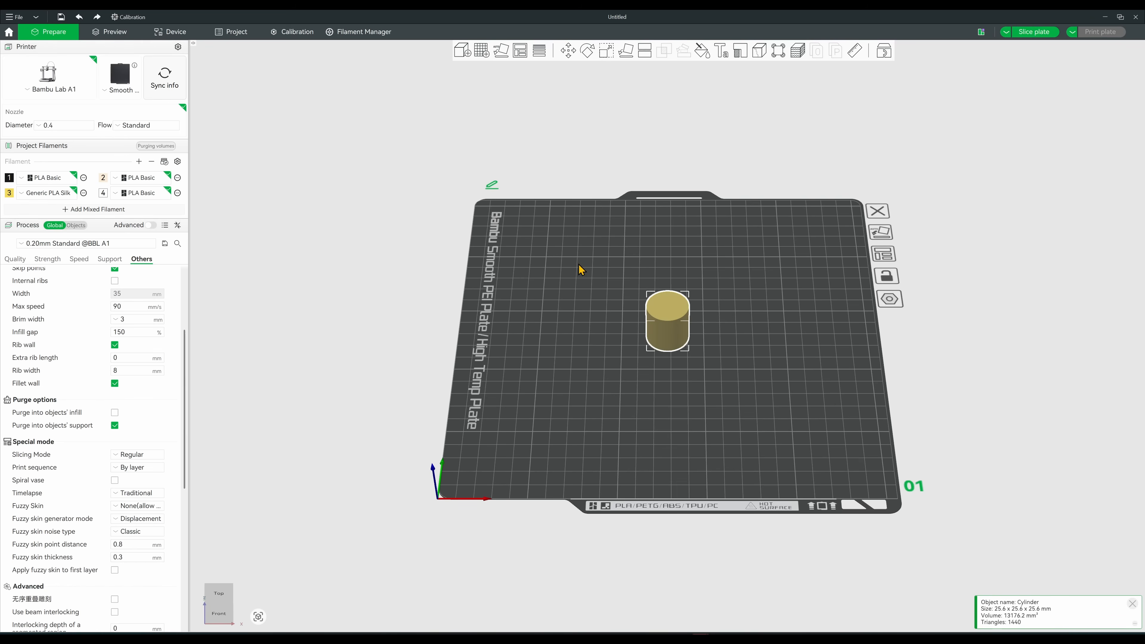
# Start a planar cut on the cylinder and place four circular Dowel connectors, 4.07 mm in size, around the cut face
pyautogui.click(645, 50)
pyautogui.scroll(5, 744, 305)
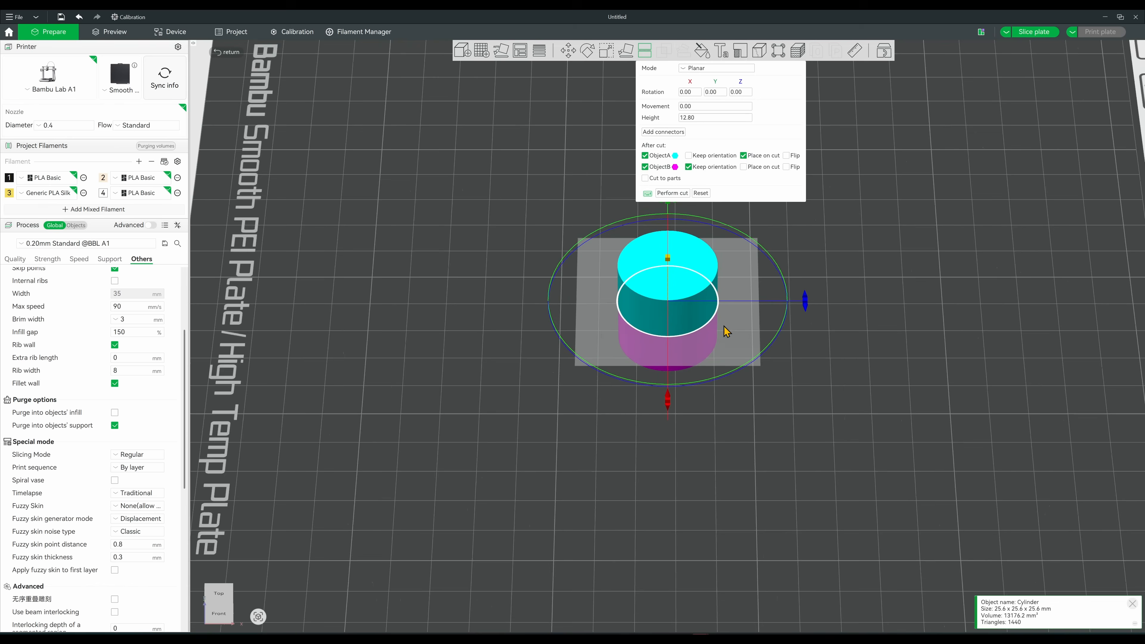
pyautogui.click(670, 132)
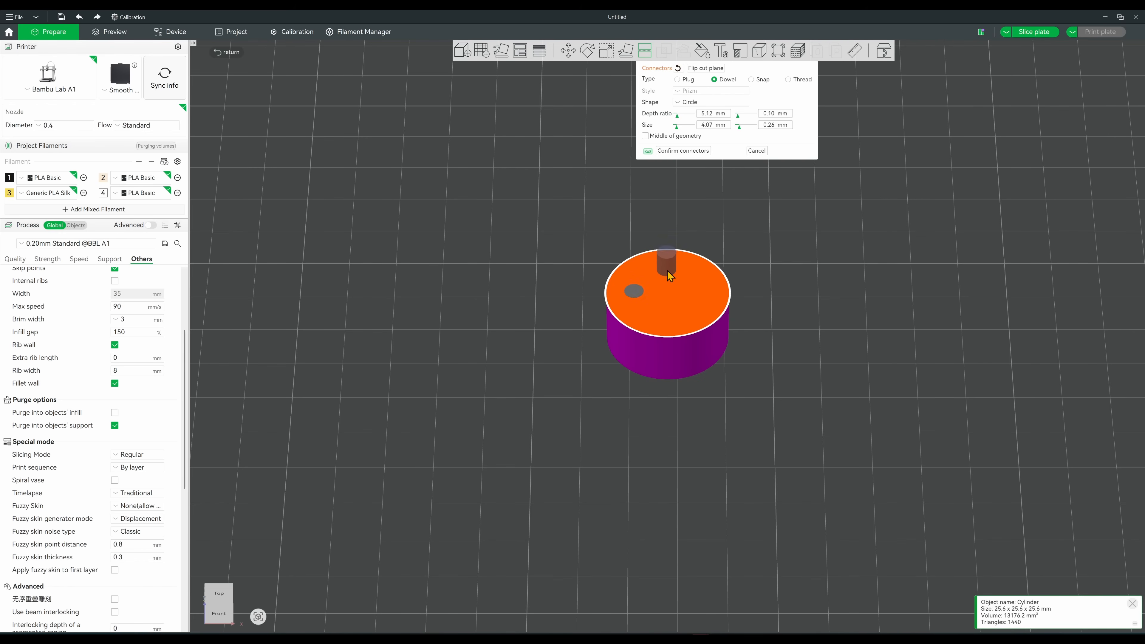
pyautogui.click(704, 291)
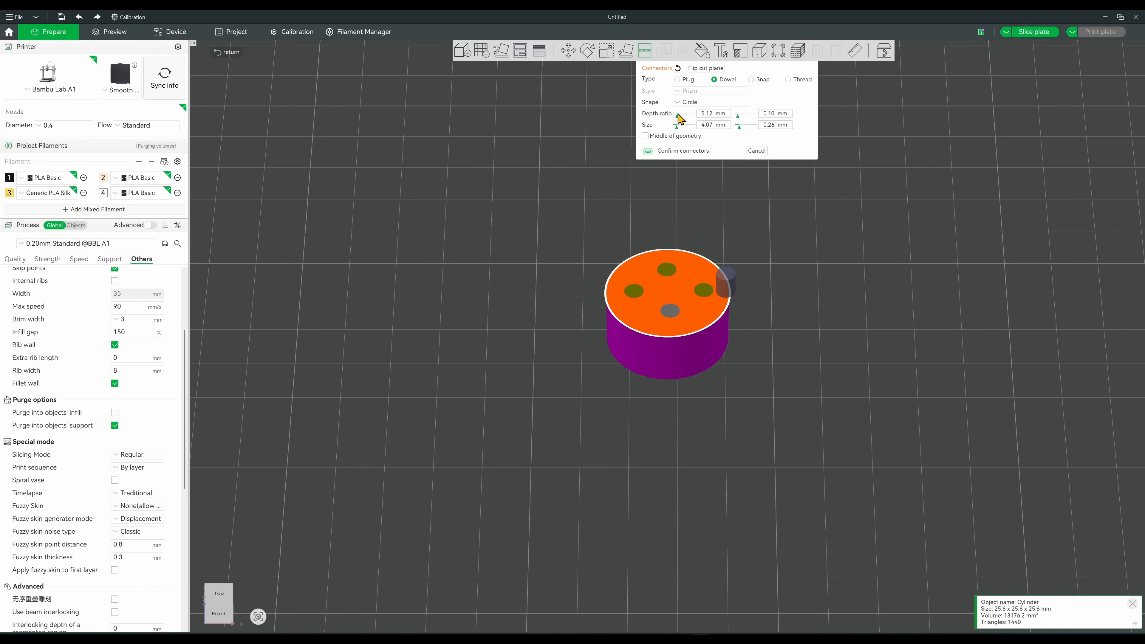
# Confirm the dowel connectors and perform the planar cut on the cylinder
pyautogui.click(678, 151)
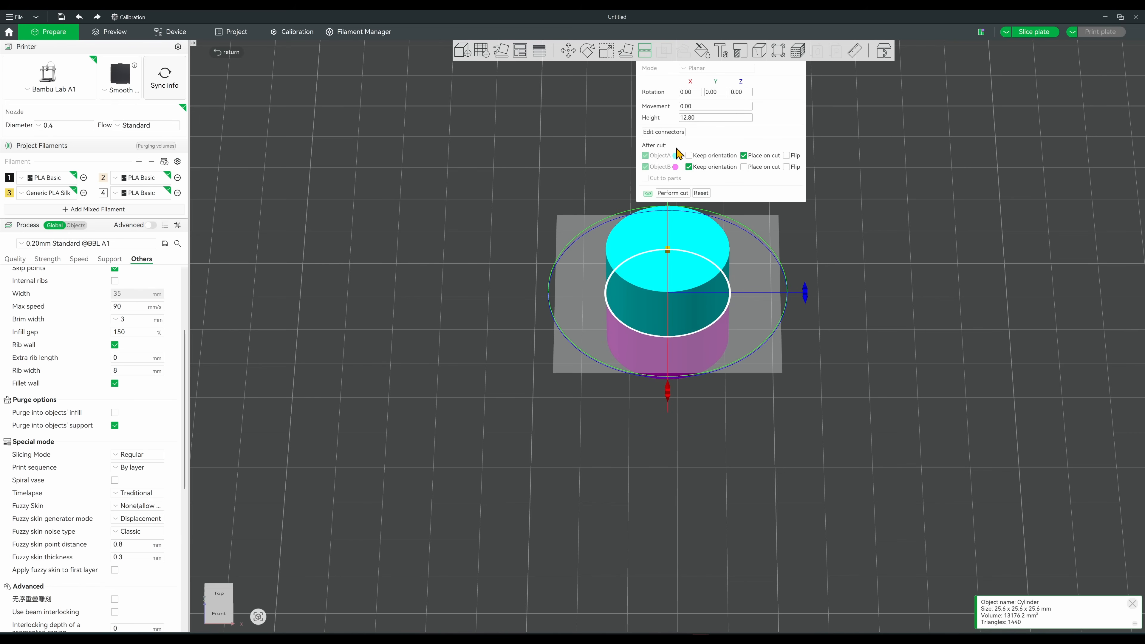
pyautogui.click(674, 193)
pyautogui.moveTo(482, 359)
pyautogui.mouseDown()
pyautogui.moveTo(510, 357)
pyautogui.moveTo(491, 341)
pyautogui.mouseUp()
pyautogui.click(618, 109)
# Lay the upper cylinder half on its uncut end so its four dowel holes face up
pyautogui.click(773, 233)
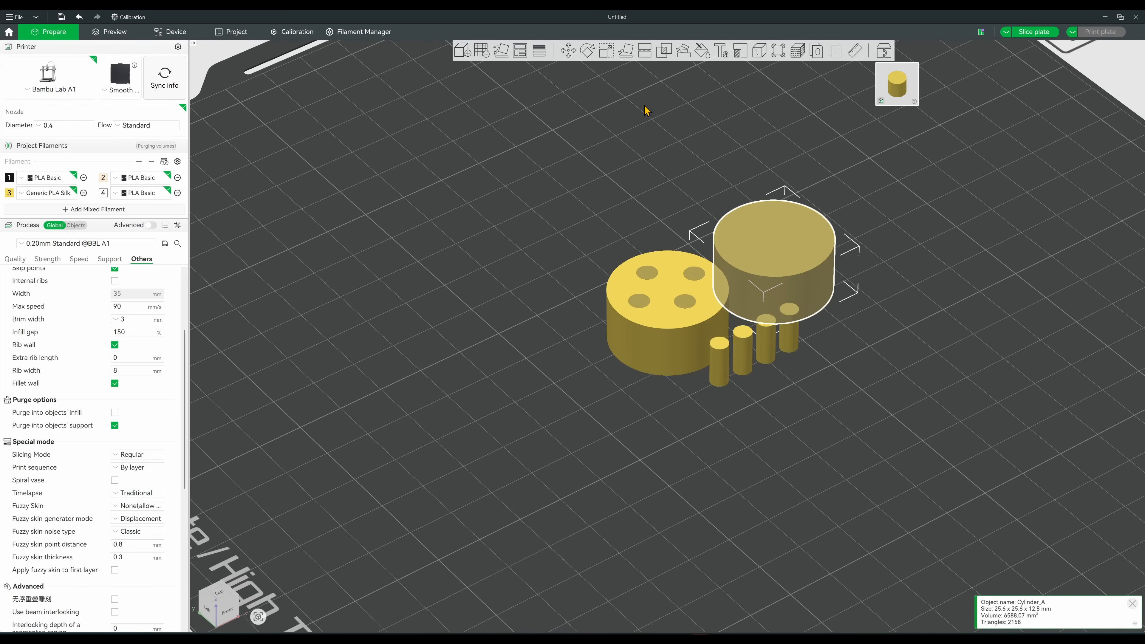
pyautogui.click(626, 51)
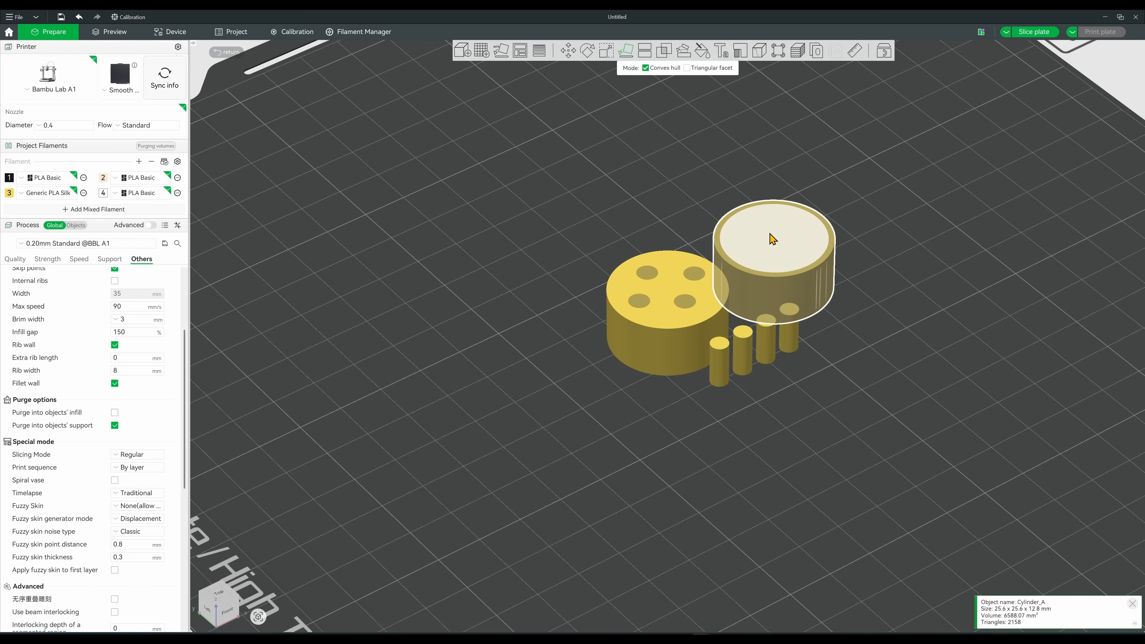
pyautogui.click(771, 235)
pyautogui.click(890, 323)
pyautogui.press('1')
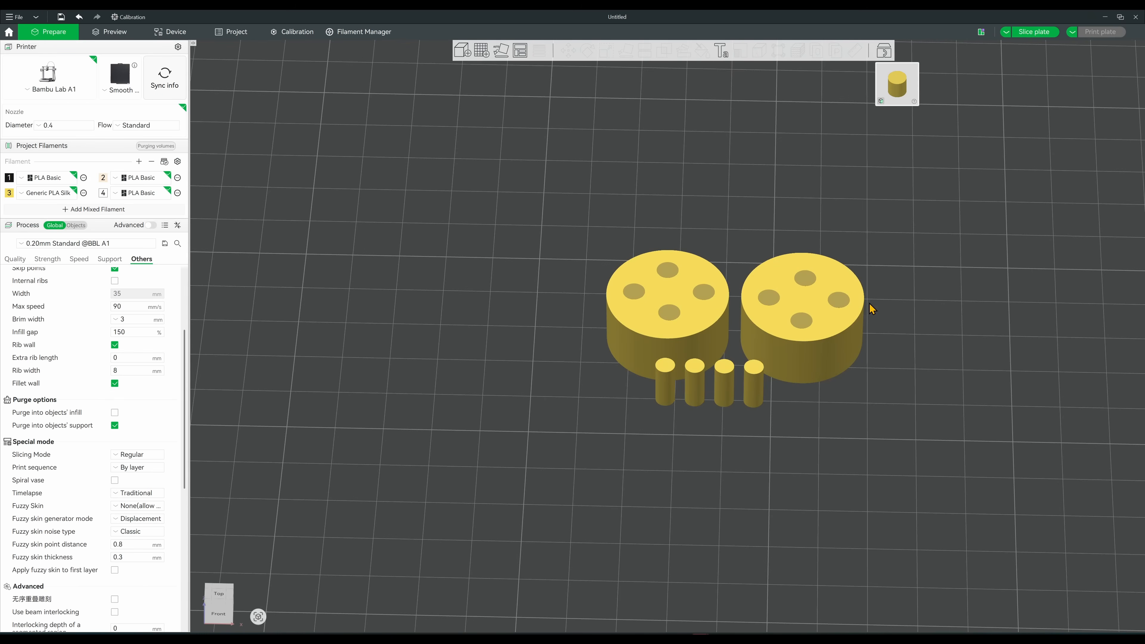
# Move one loose dowel onto the cut face of the first cylinder half to show how it fits
pyautogui.moveTo(665, 372); pyautogui.dragTo(669, 294)
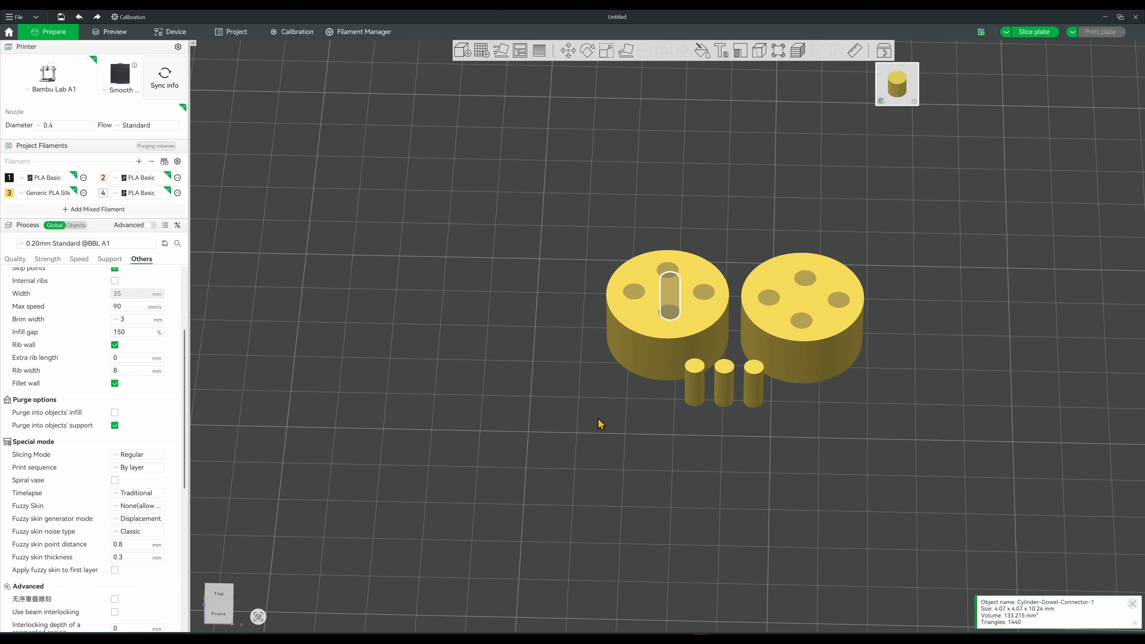
pyautogui.press('0')
pyautogui.moveTo(618, 402); pyautogui.dragTo(600, 406)
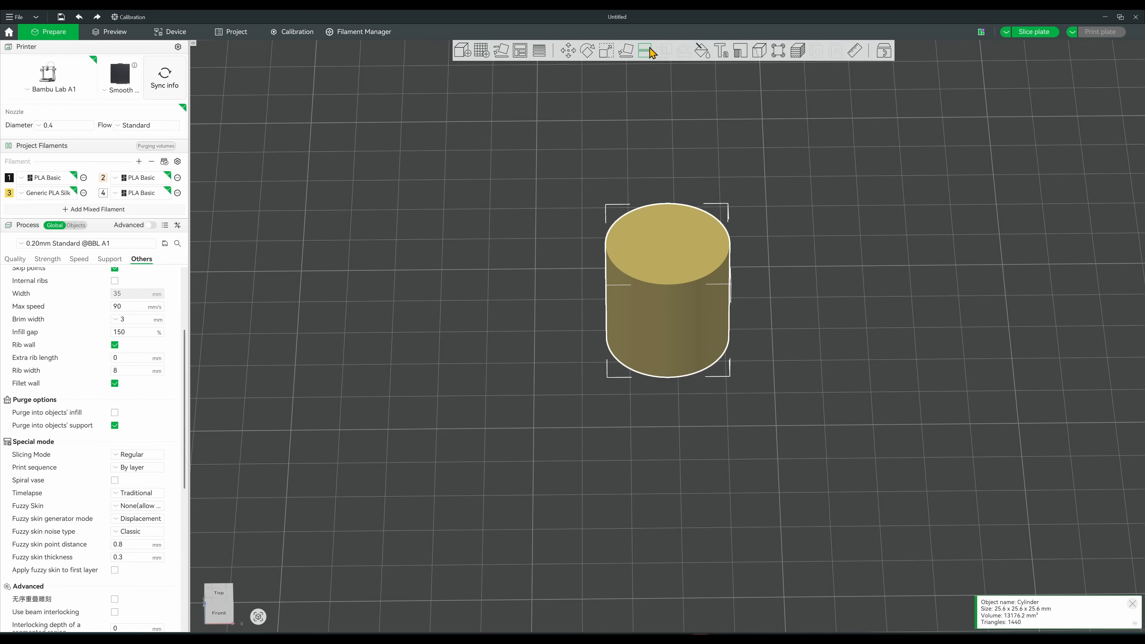
# Cut the whole cylinder with a planar cut and one Snap connector, 4.07 mm in size with 15% bulge and 30% gap, using Middle of geometry
pyautogui.click(645, 51)
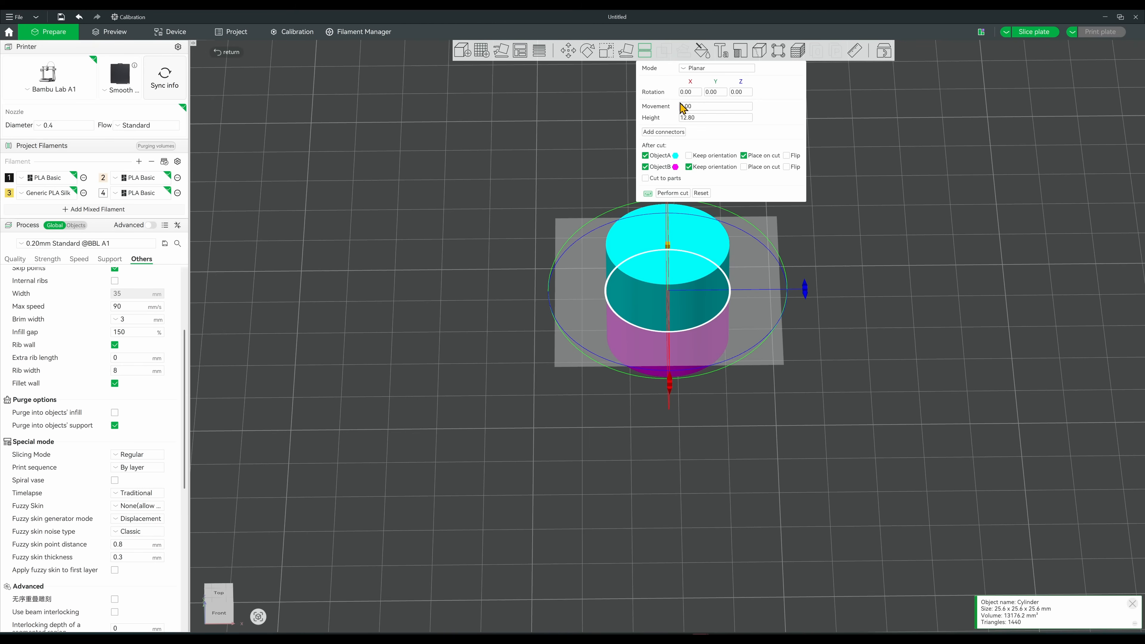
pyautogui.click(679, 133)
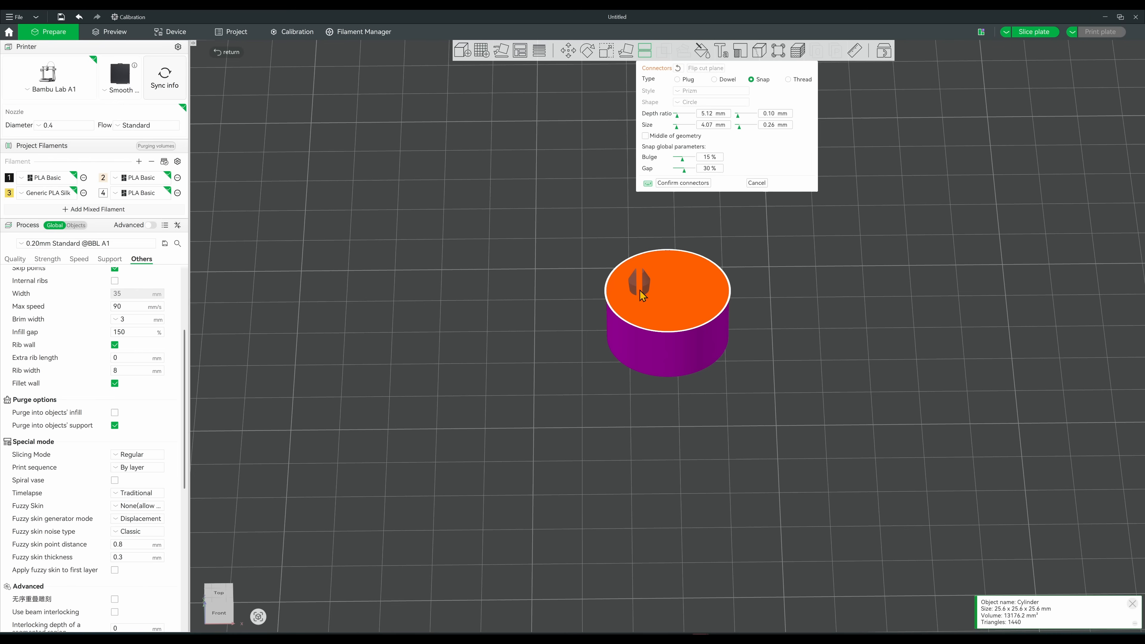
pyautogui.click(675, 136)
pyautogui.click(670, 288)
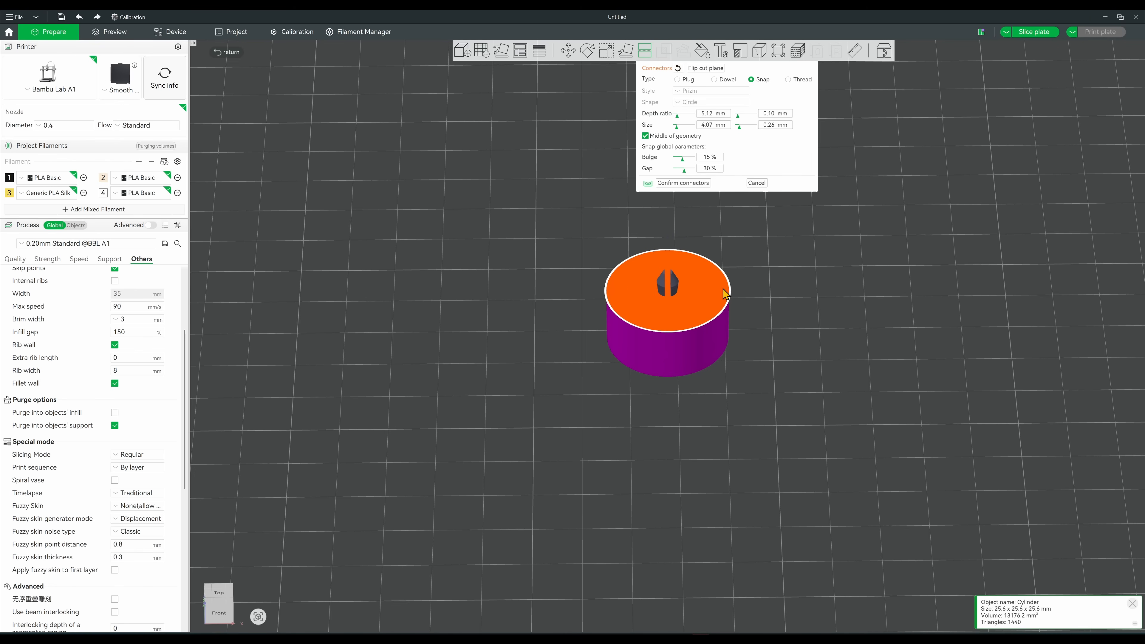
pyautogui.click(677, 183)
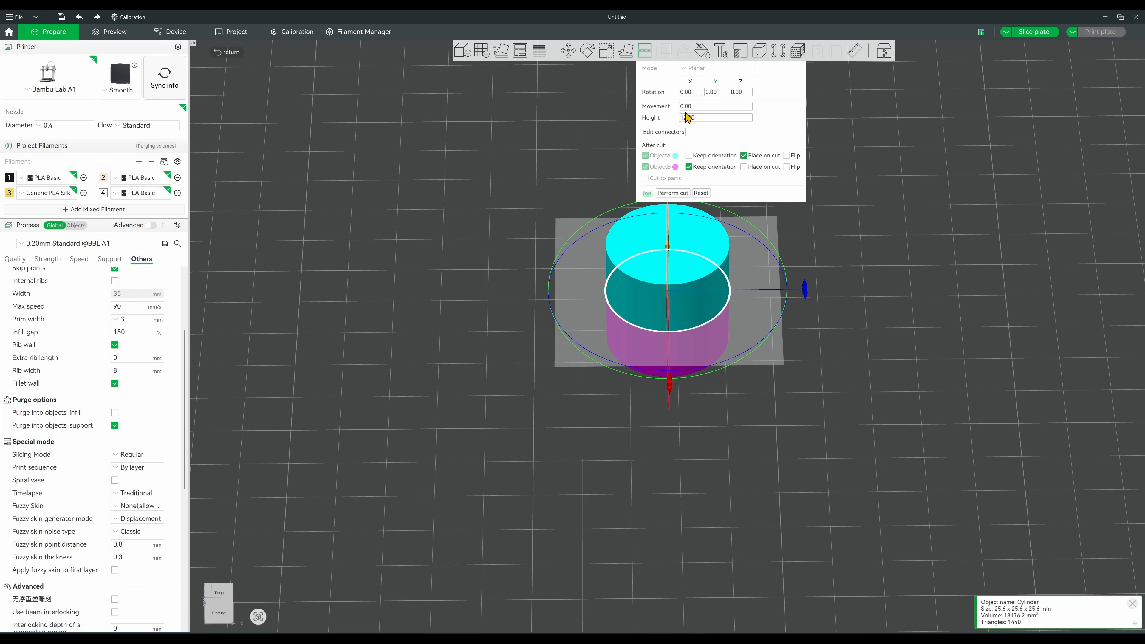
pyautogui.click(673, 193)
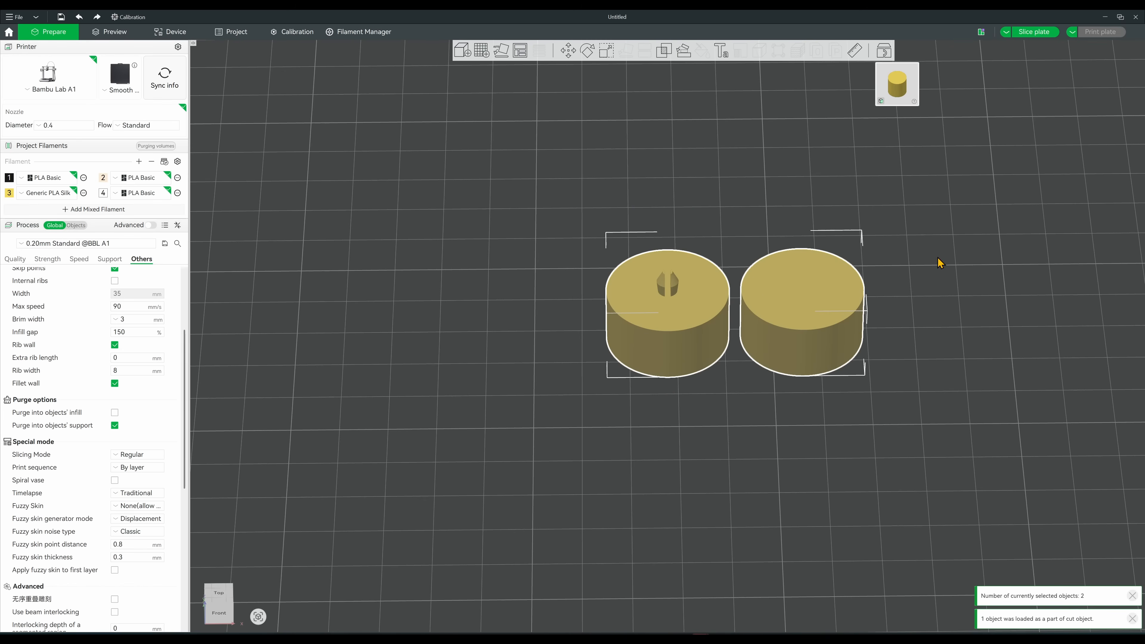
# Lay the cylinder half without the snap on its uncut end so its connector hole faces up
pyautogui.click(831, 307)
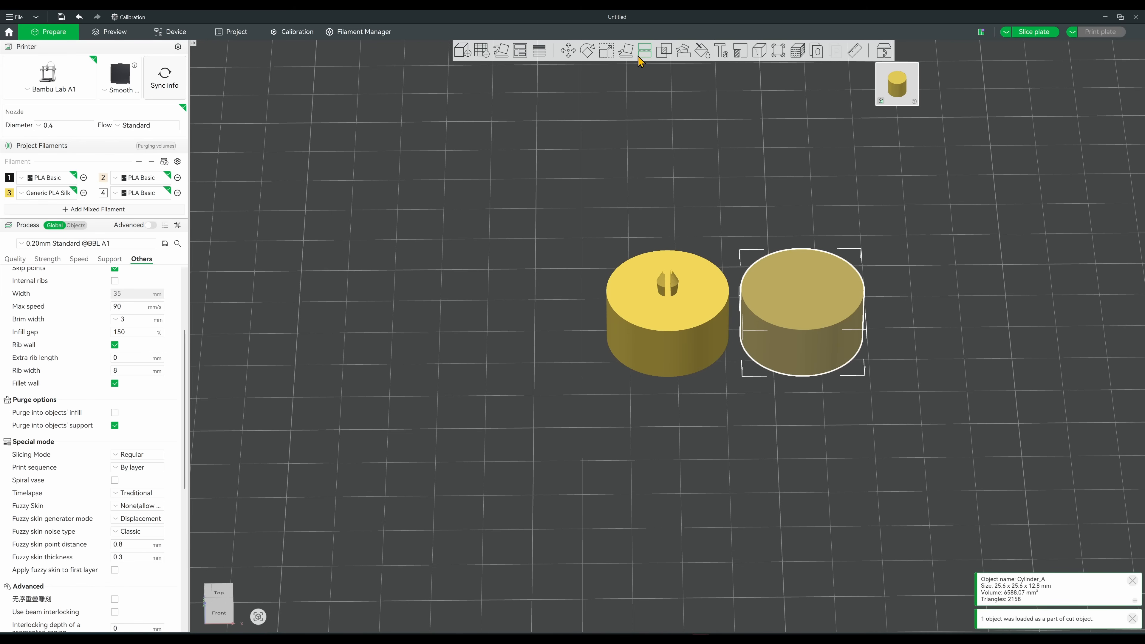
pyautogui.click(626, 50)
pyautogui.click(916, 294)
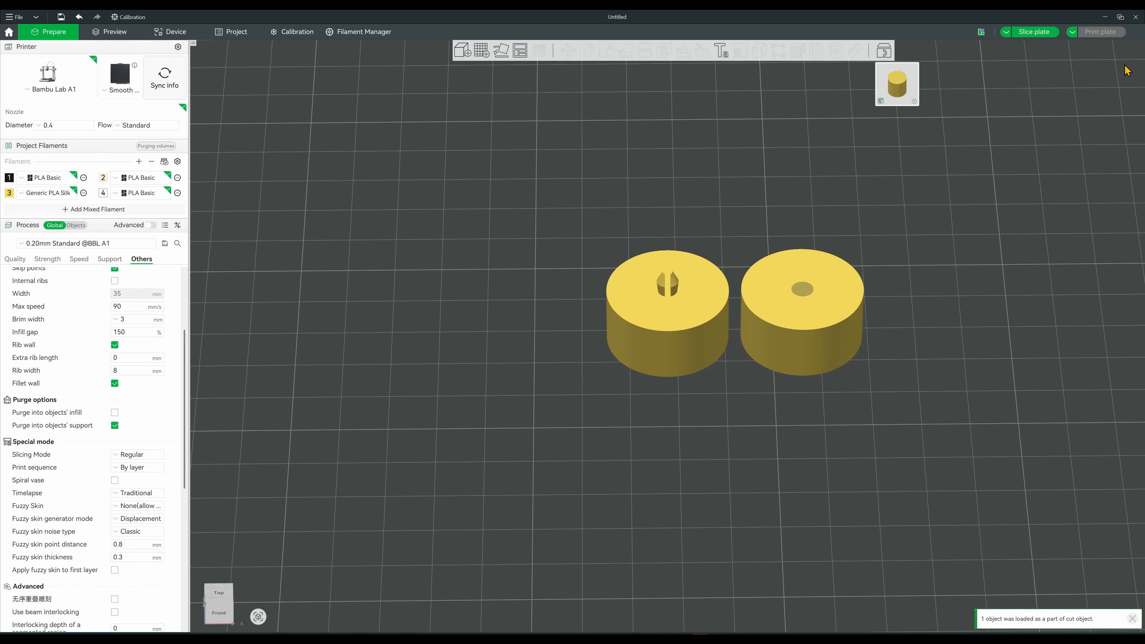
# Slice the plate and lower the layer preview to inspect the inside of both halves
pyautogui.click(1034, 31)
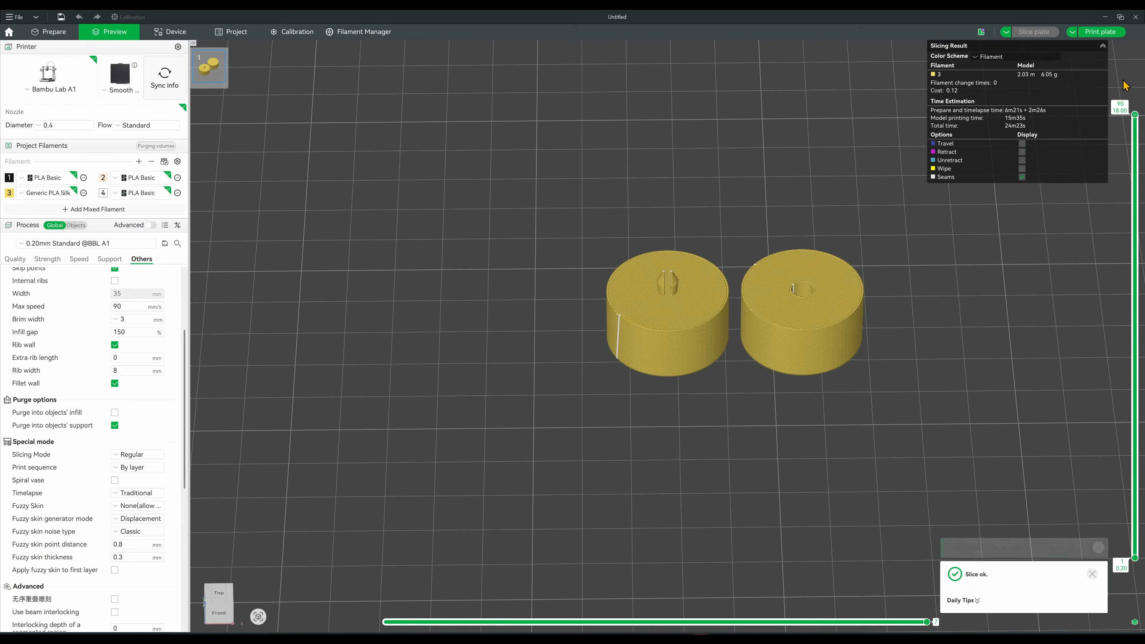
pyautogui.moveTo(1134, 115); pyautogui.dragTo(1134, 335)
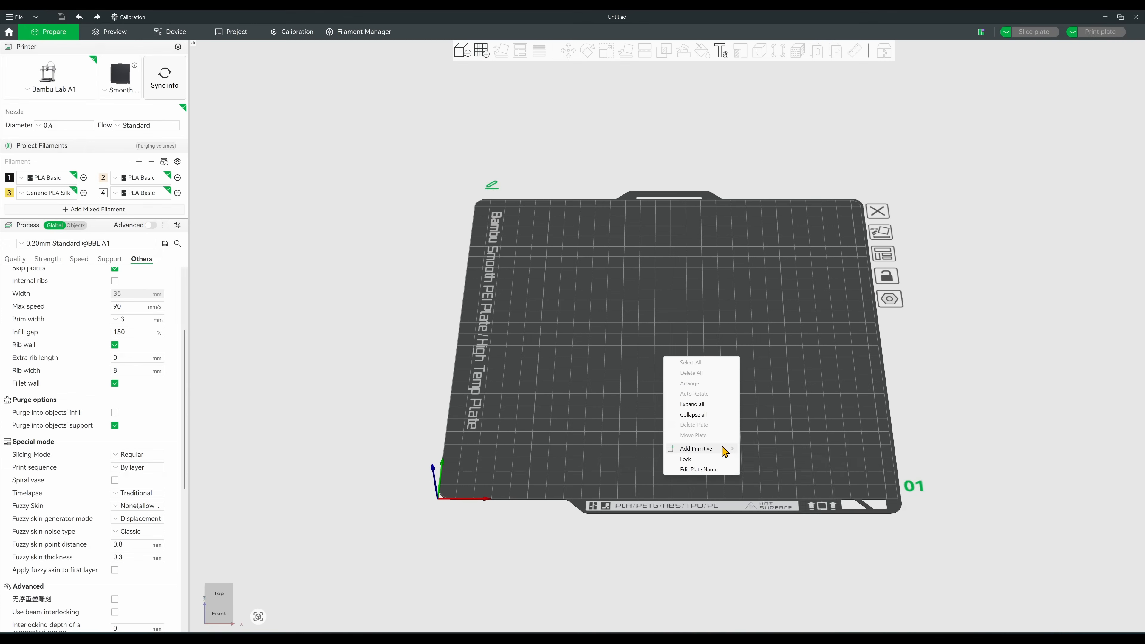
# Add a cylinder primitive to the empty plate
pyautogui.moveTo(723, 450)
pyautogui.click(760, 458)
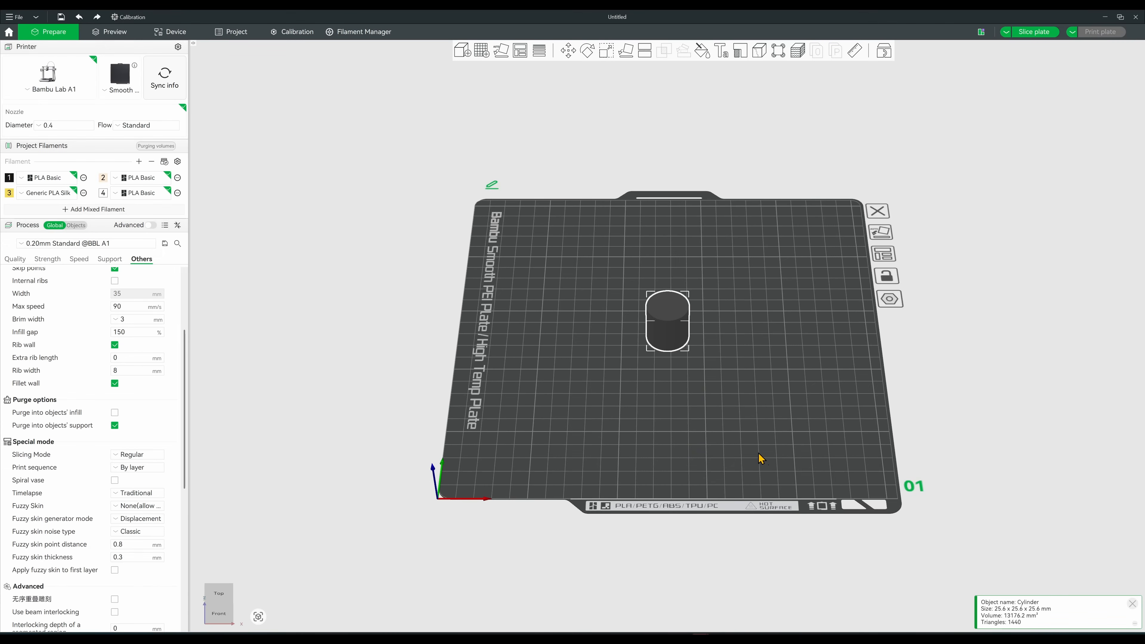
pyautogui.press('z')
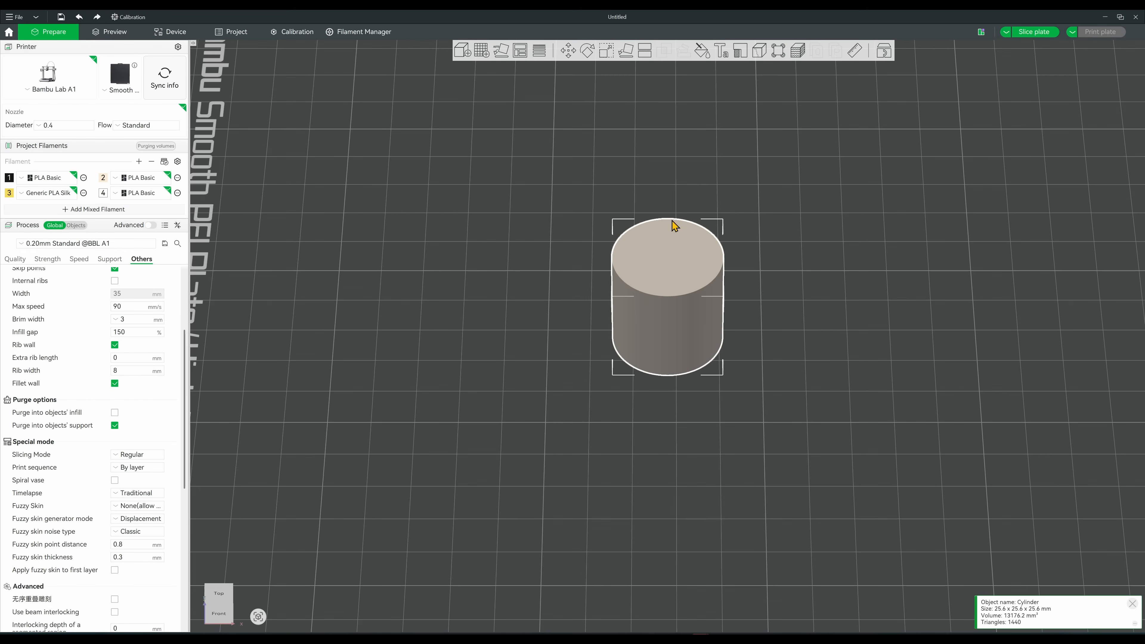
# Set up a planar cut with one confirmed Thread connector, 6.52 mm deep and 3.45 mm in size, at the middle of geometry, with the Flip option for Object A
pyautogui.click(645, 50)
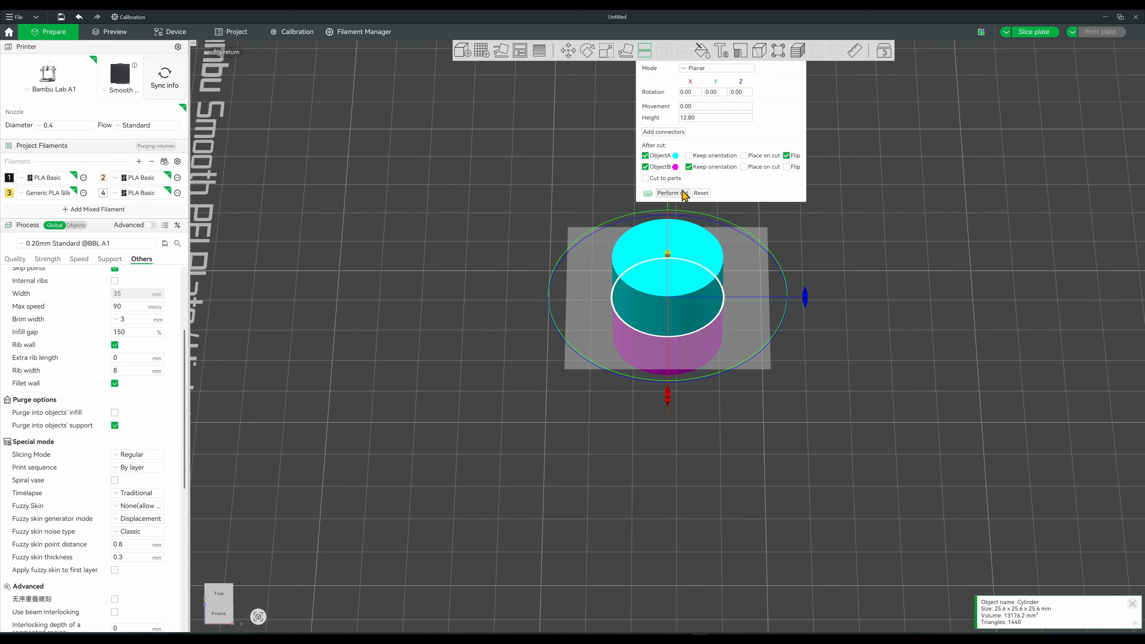
pyautogui.click(665, 132)
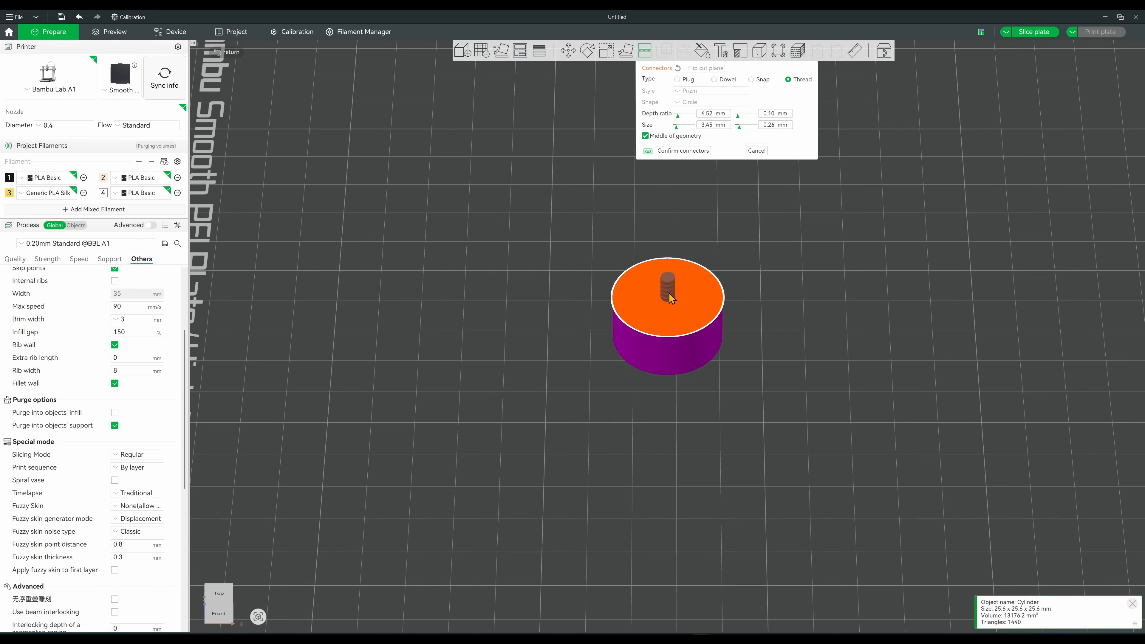
pyautogui.click(687, 152)
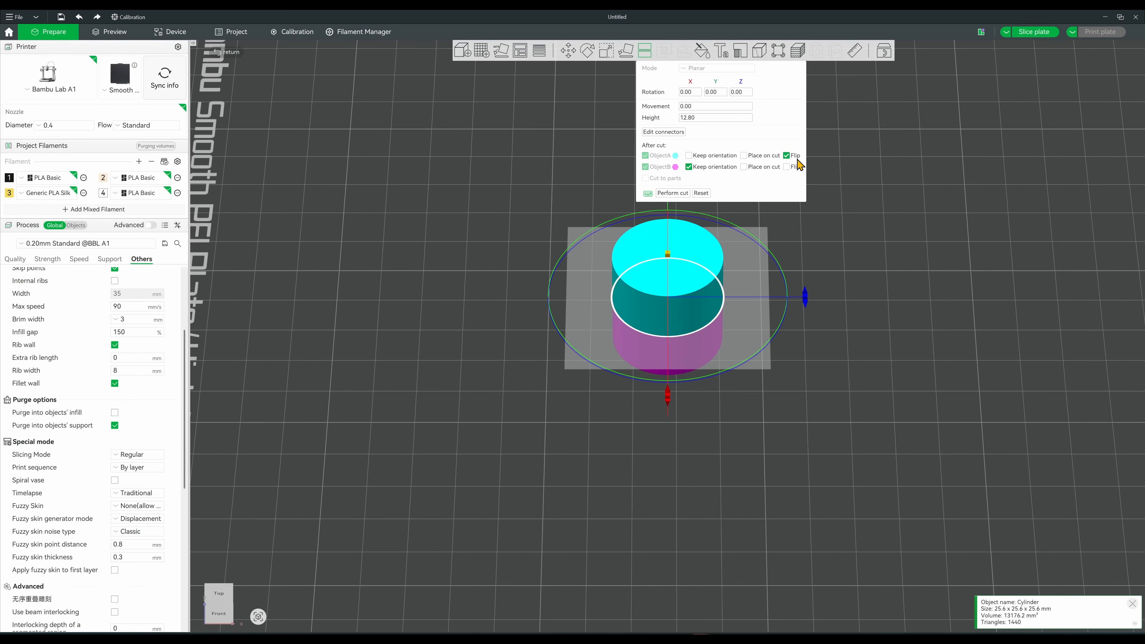
pyautogui.click(787, 156)
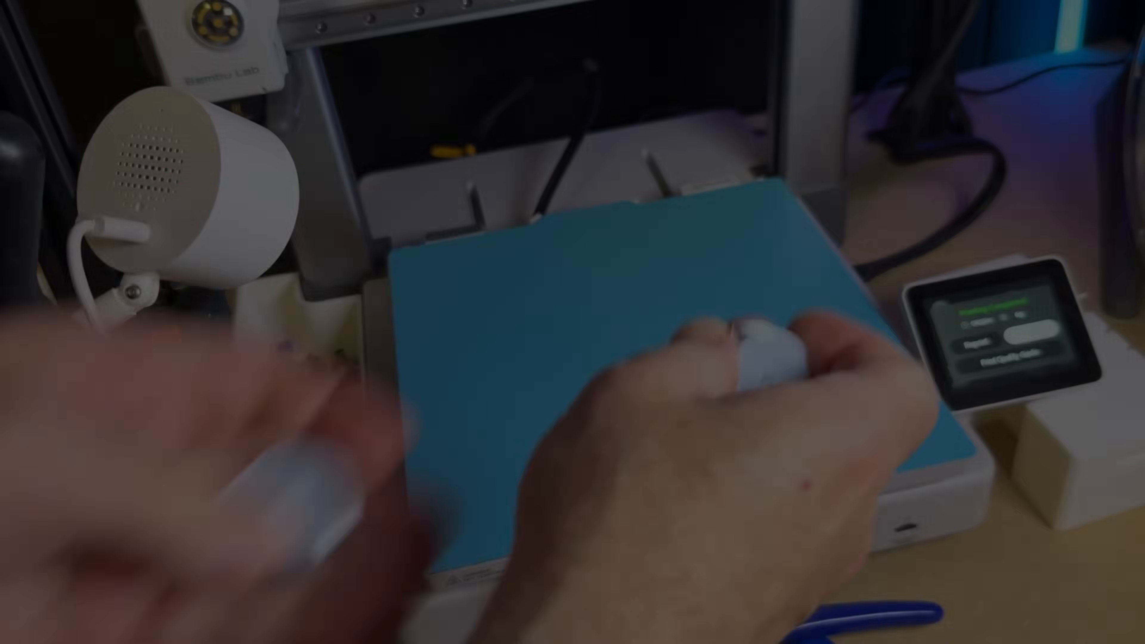